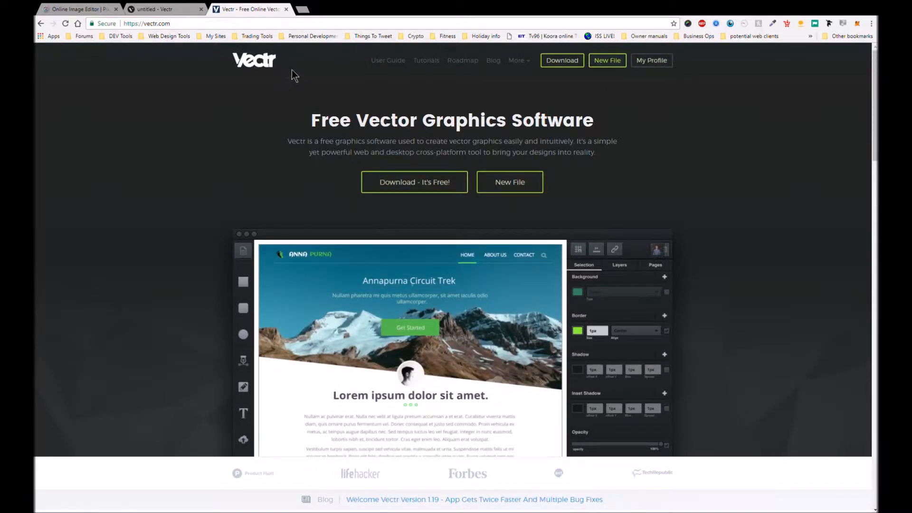
Import the wood-plank image into the untitled drawing, scaled to about 638 × 425 px and positioned at about X 0, Y 46 px
click(287, 9)
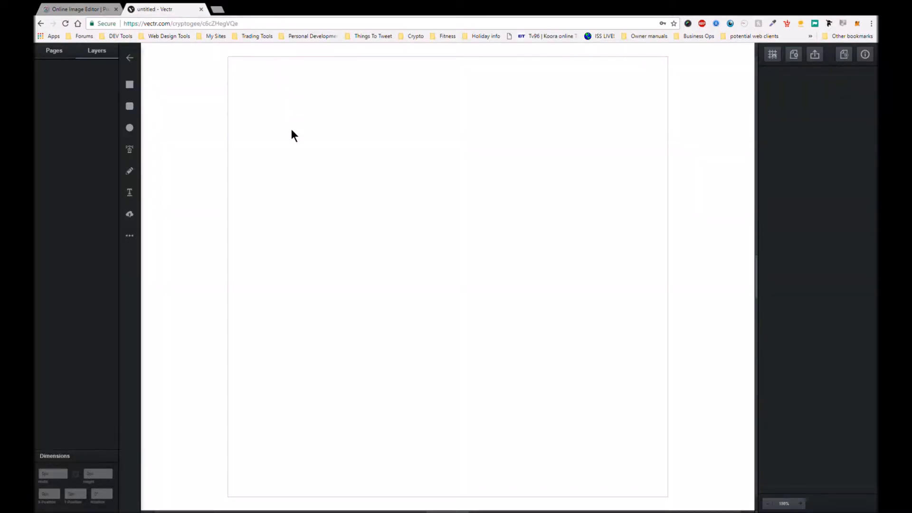
click(130, 215)
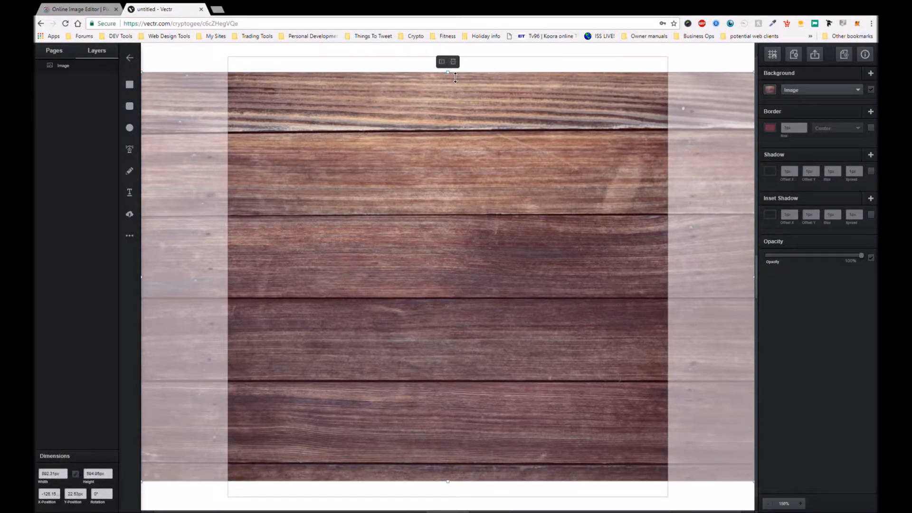
drag(446, 99, 443, 189)
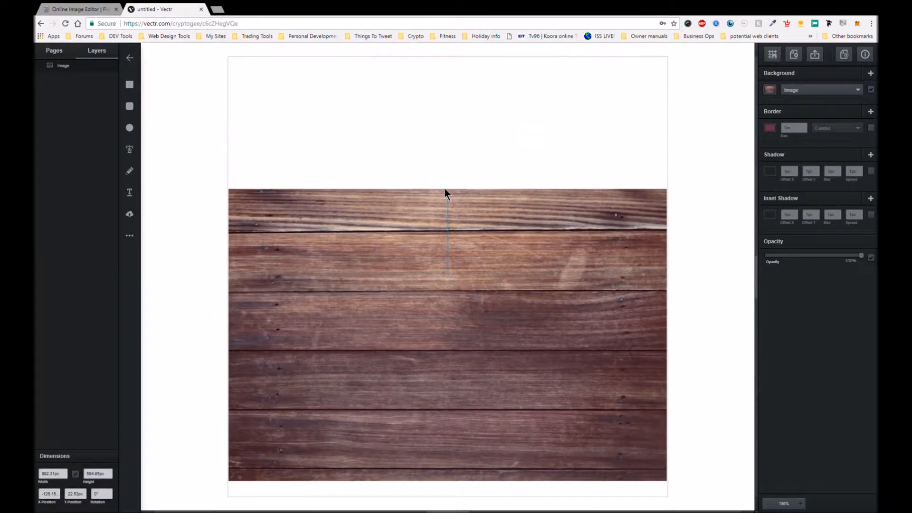
drag(432, 286, 434, 215)
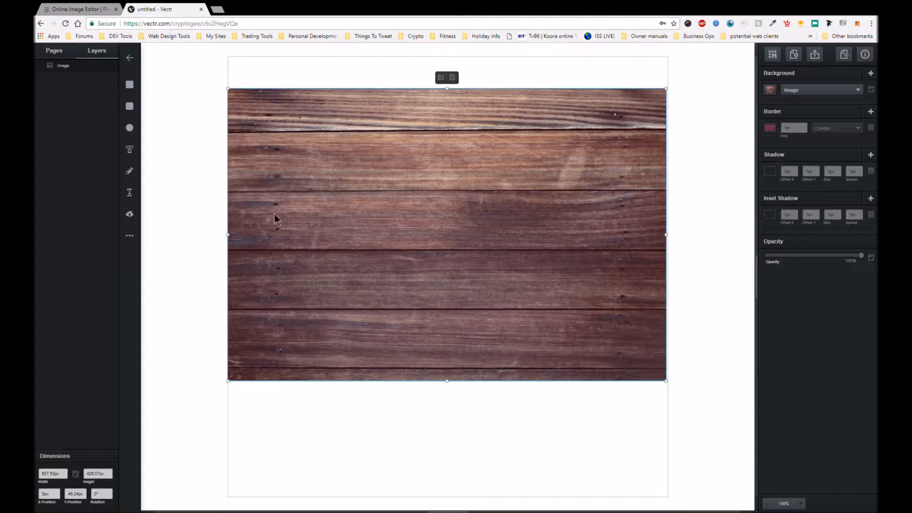
Draw a square about 87 px wide on the upper-left part of the wood background and fill it off-white
click(131, 91)
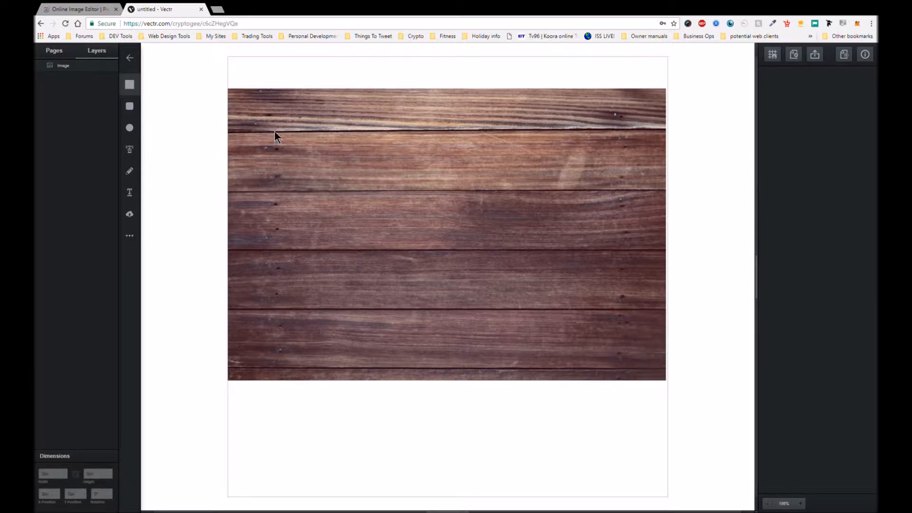
drag(275, 131, 332, 191)
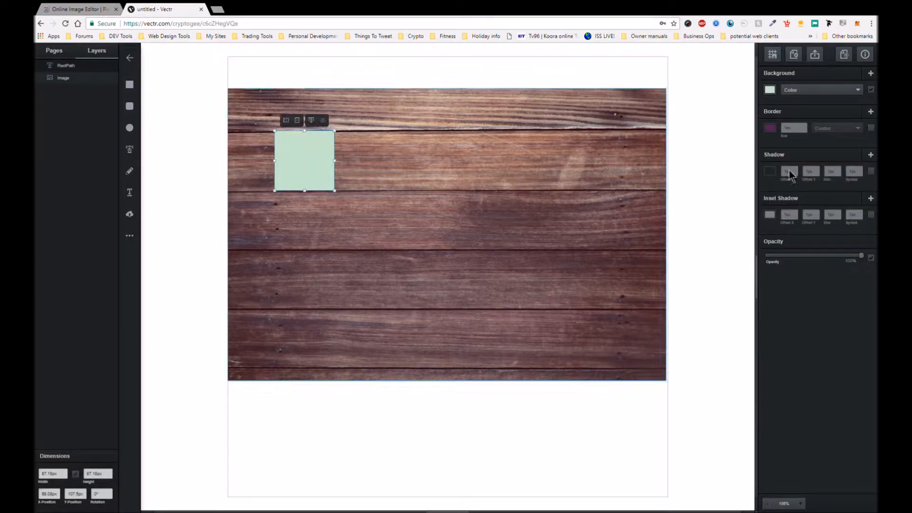
click(769, 90)
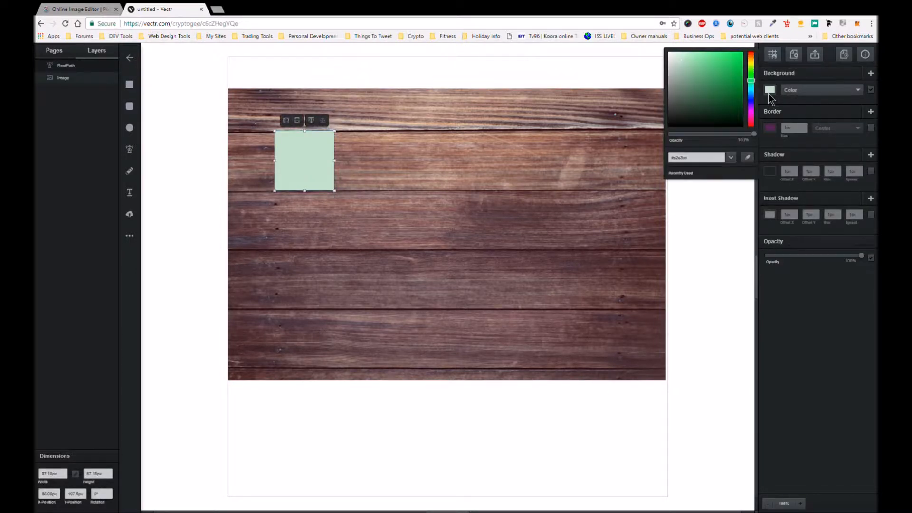
click(668, 56)
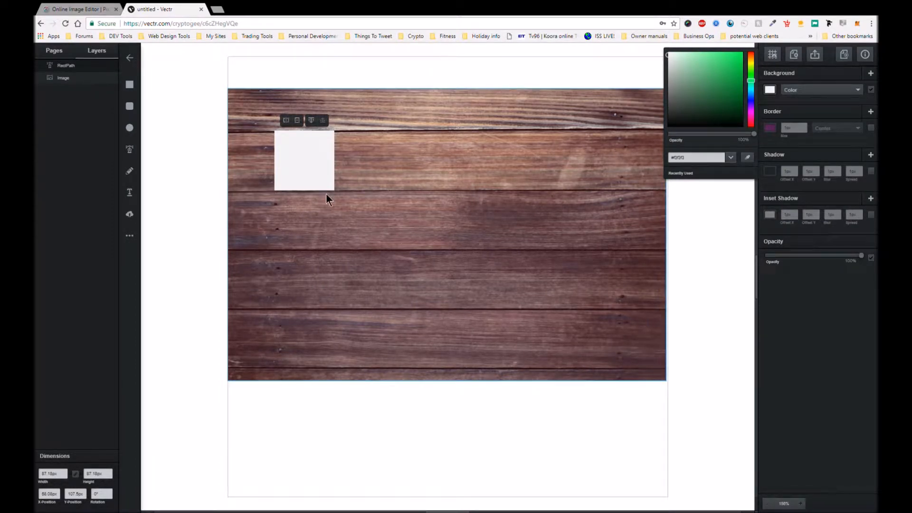
Add a 1 px drop shadow to the square and an inset shadow with 2 px offsets, 0 px blur and 0 px spread
scroll(351, 196, up, 3)
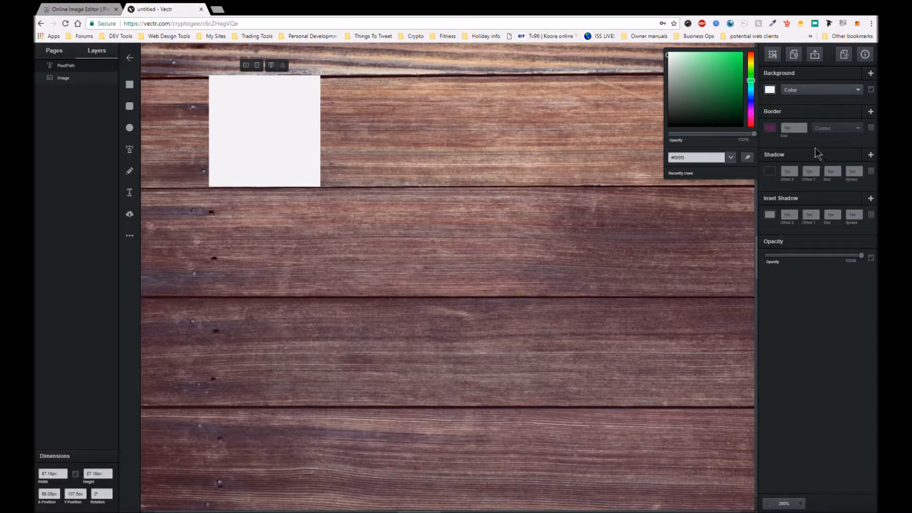
click(771, 172)
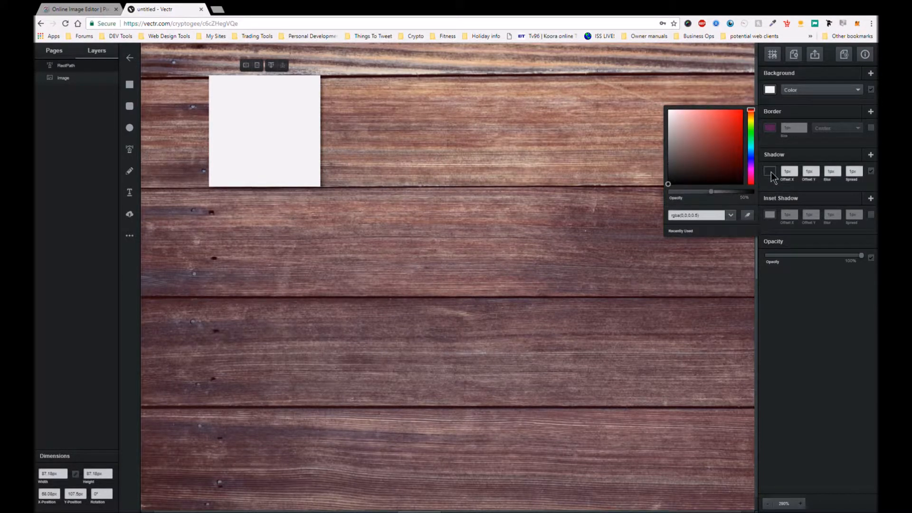
click(795, 212)
click(817, 213)
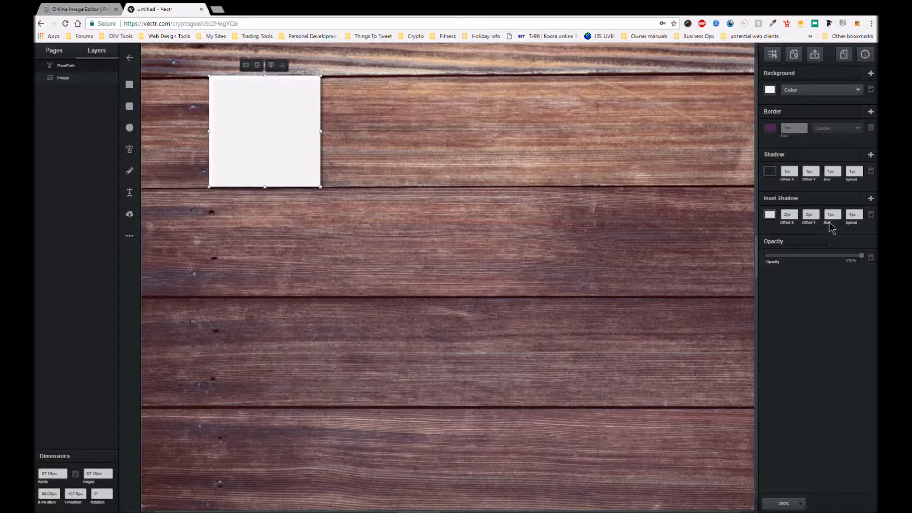
click(839, 217)
click(860, 217)
Move the square to about X 73, Y 94 px and rename its layer Polaroid 1
drag(305, 156, 358, 180)
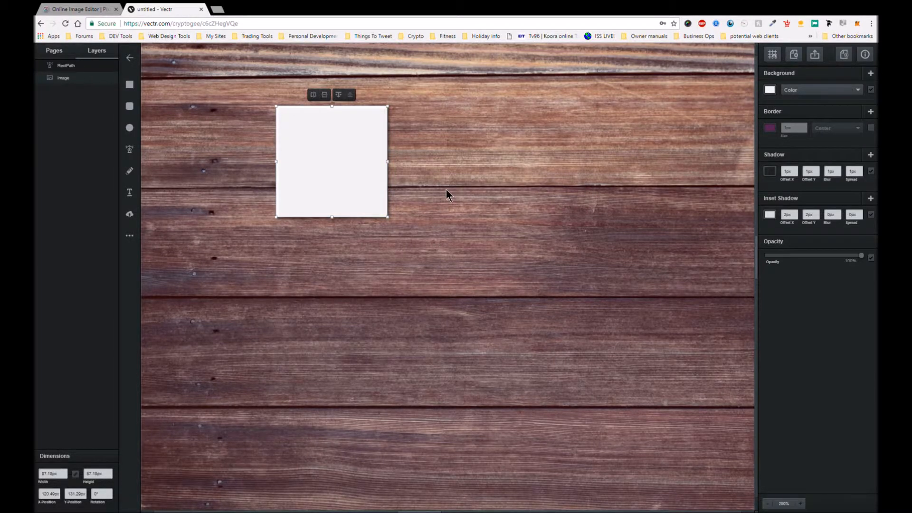
scroll(446, 189, down, 2)
scroll(441, 191, down, 3)
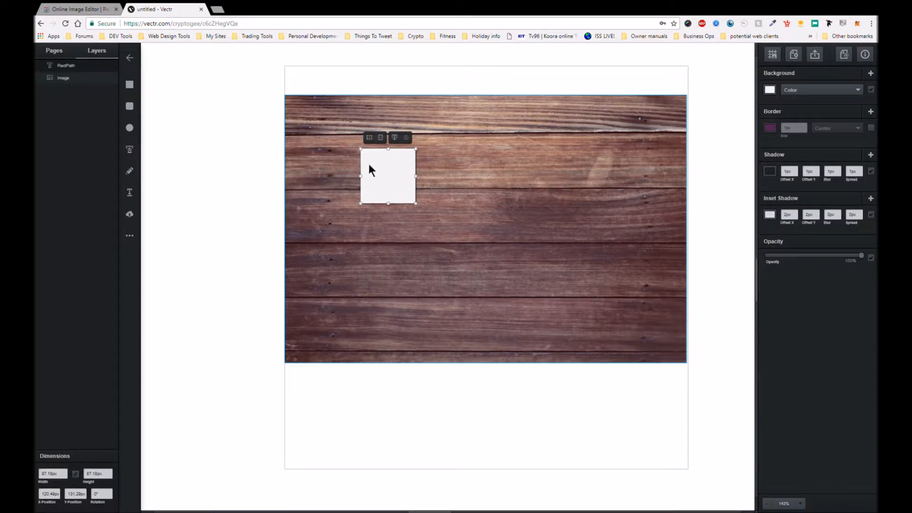
drag(374, 171, 342, 148)
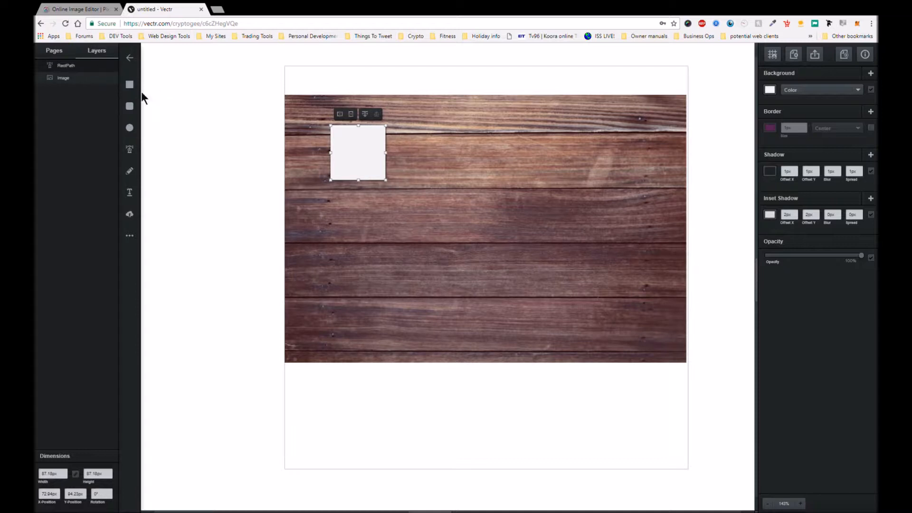
double_click(80, 69)
text(R)
Copy the Polaroid 1 square and place four duplicates across the upper middle, centre and lower right of the wood background
right_click(351, 157)
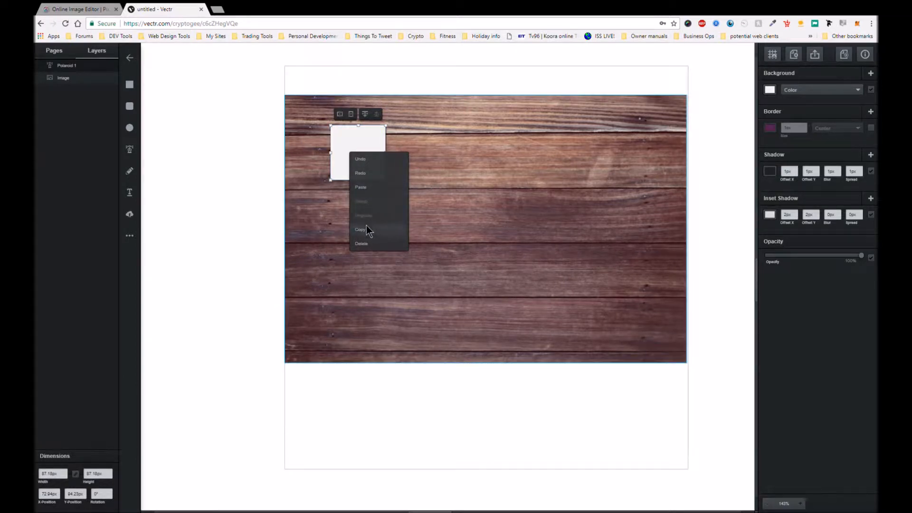
click(347, 136)
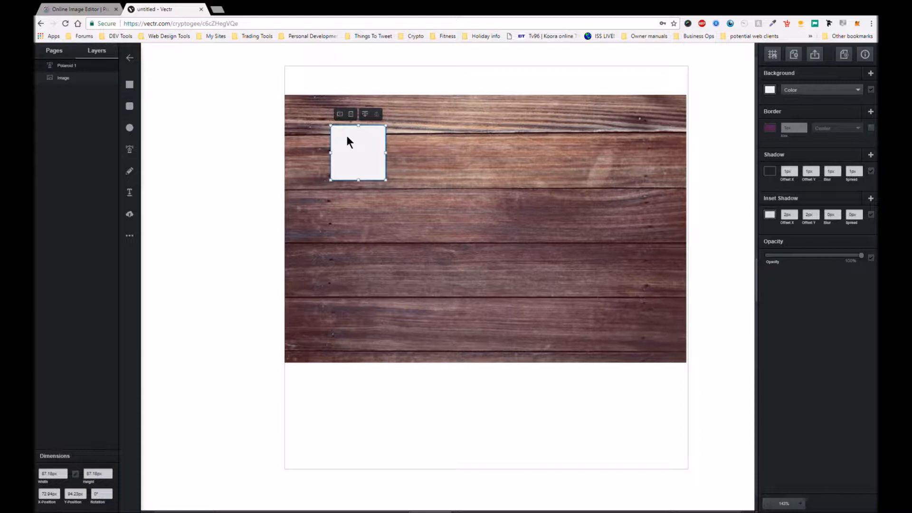
key(ctrl+d)
drag(353, 151, 458, 128)
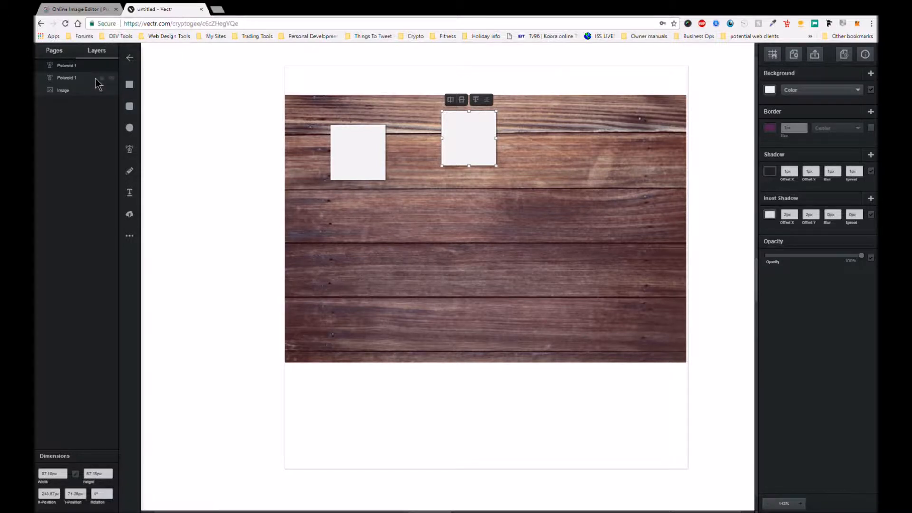
key(ctrl+v)
drag(369, 165, 548, 191)
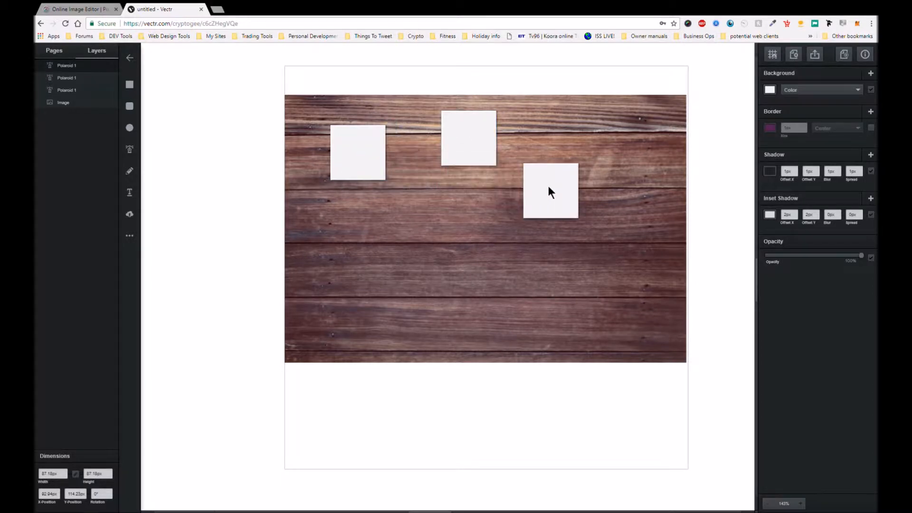
key(ctrl+v)
drag(392, 178, 494, 208)
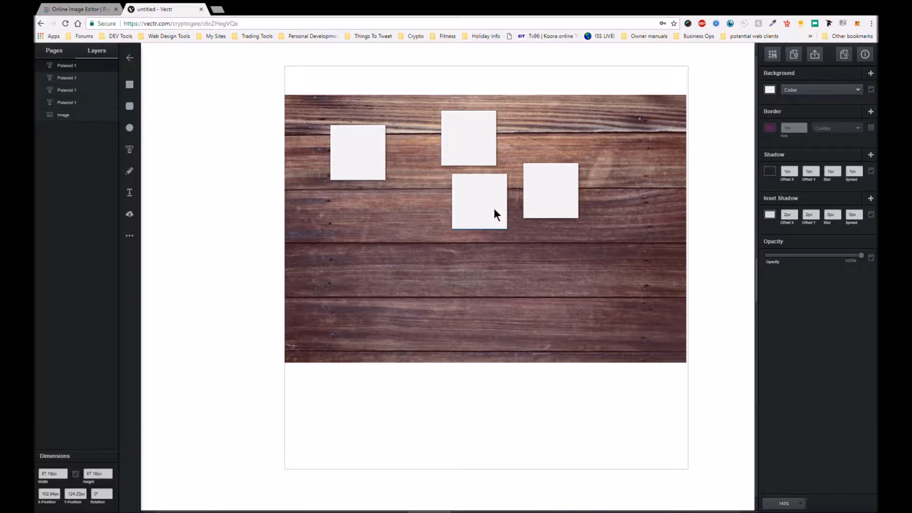
key(ctrl+v)
drag(397, 183, 586, 270)
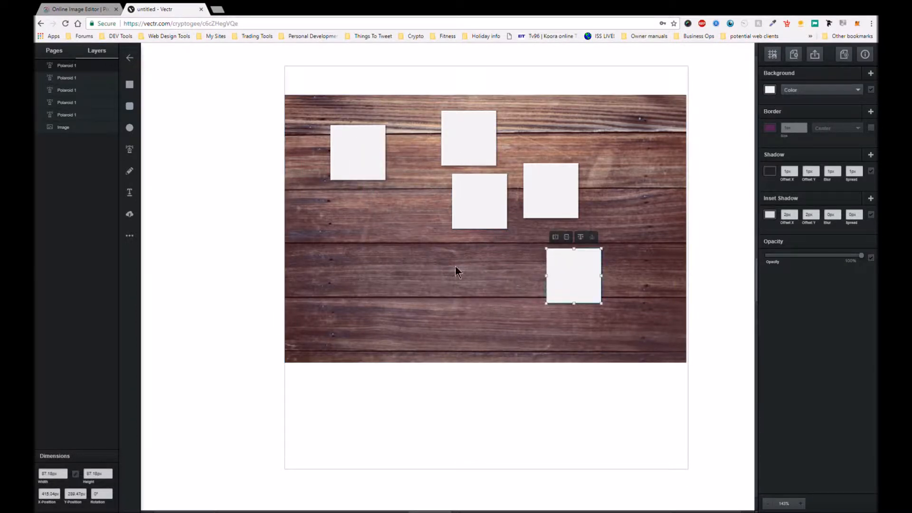
Paste five more copies of the square, spreading them over the lower middle, left-centre and right side of the wood background
key(ctrl+v)
drag(381, 183, 492, 291)
key(ctrl+v)
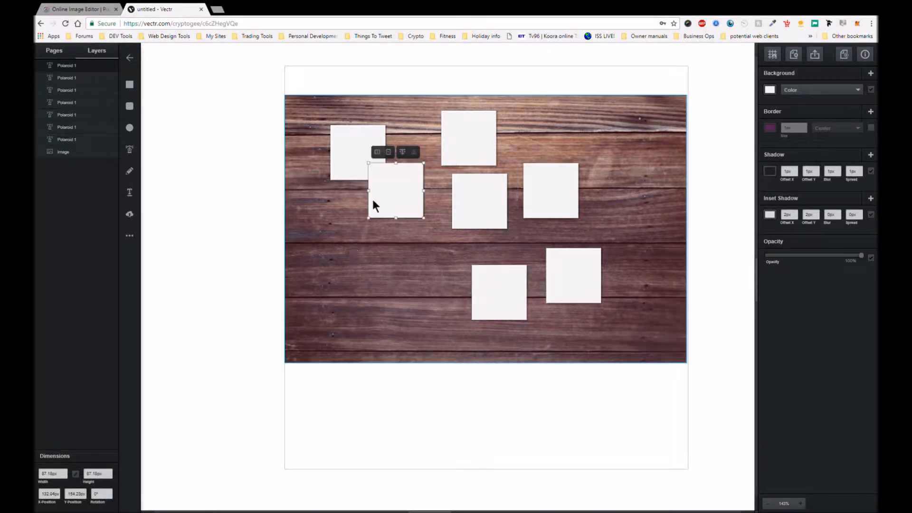
drag(387, 191, 613, 141)
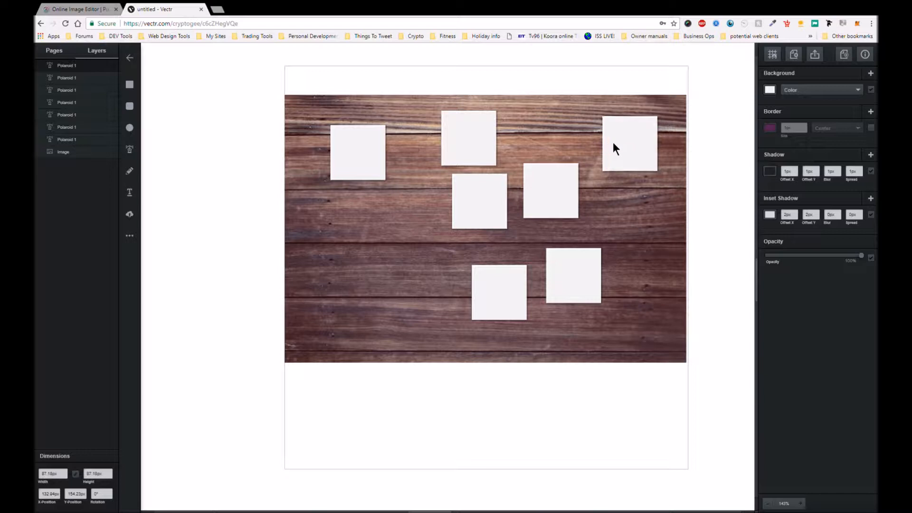
key(ctrl+v)
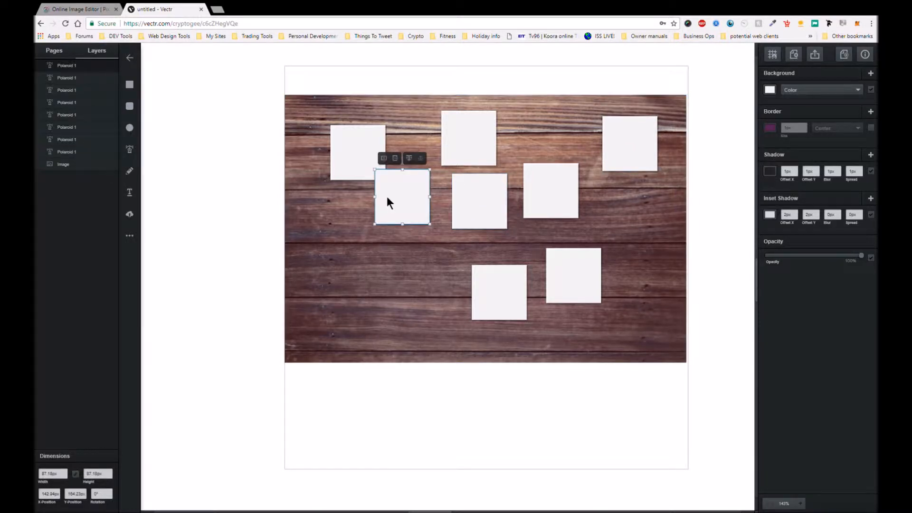
drag(387, 197, 384, 253)
key(ctrl+v)
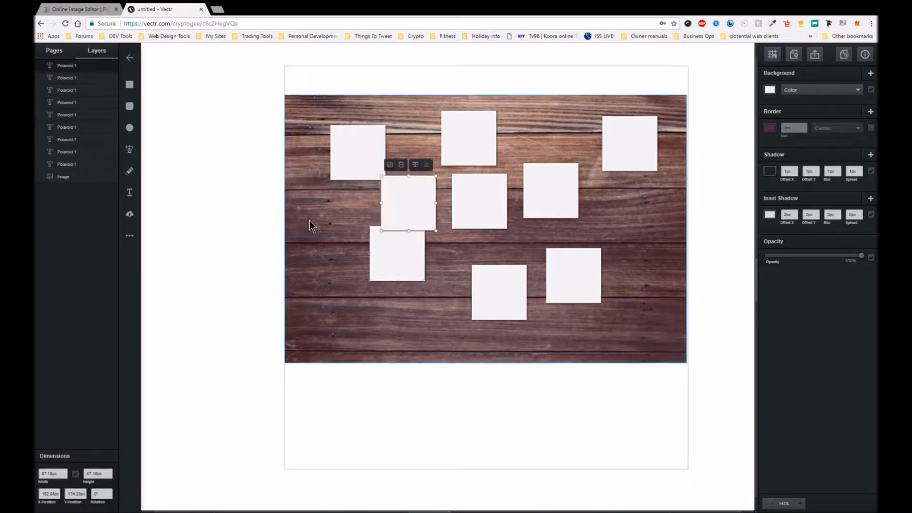
drag(404, 195, 645, 205)
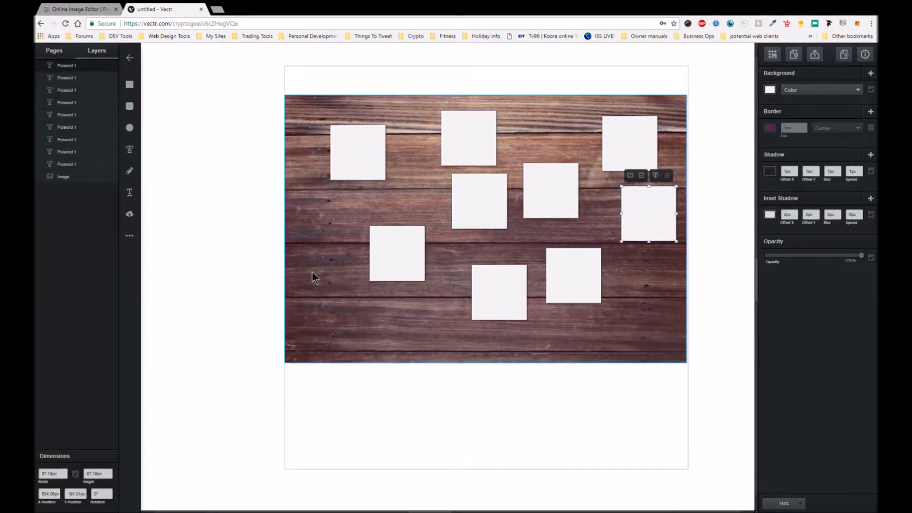
key(ctrl+v)
drag(409, 209, 634, 315)
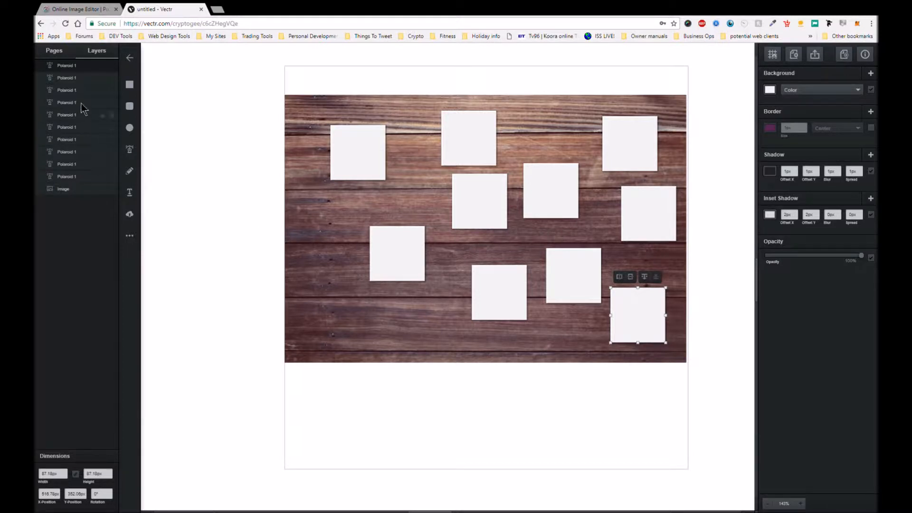
Rename the nine duplicate square layers in order from Polaroid 2 to Polaroid 10
click(464, 145)
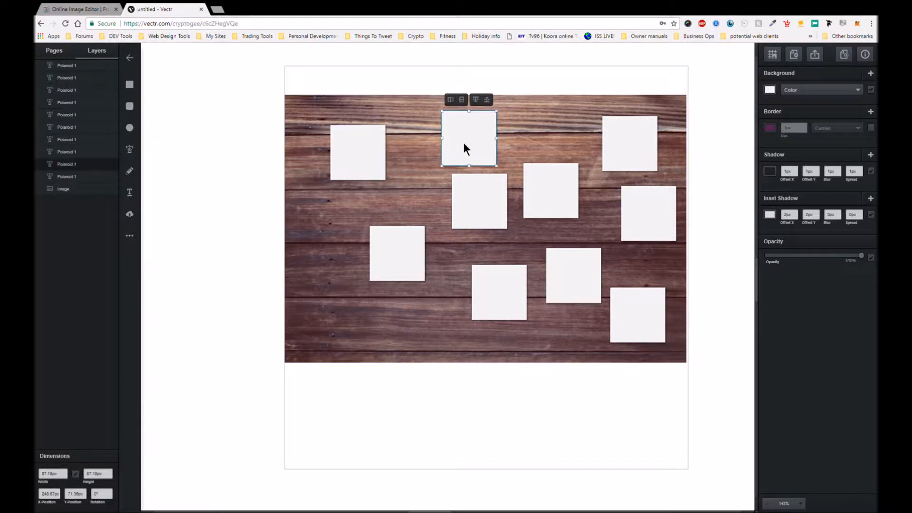
click(480, 214)
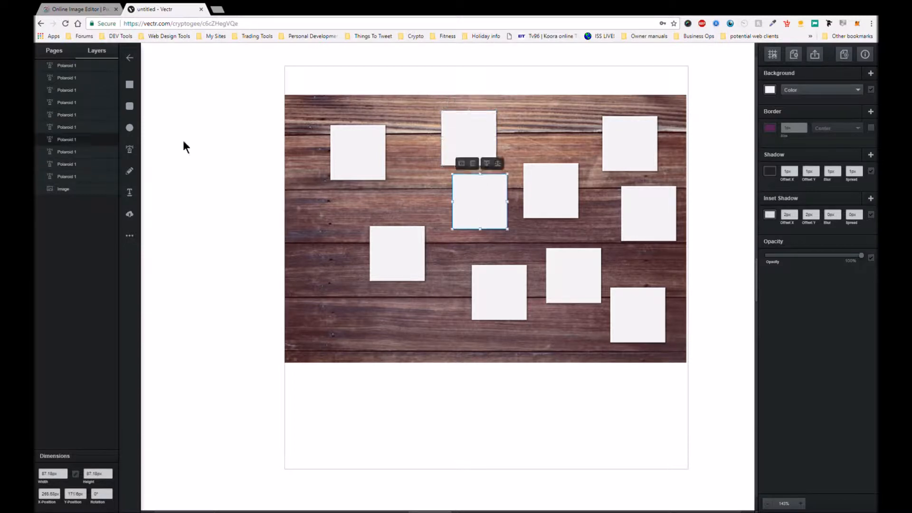
click(87, 81)
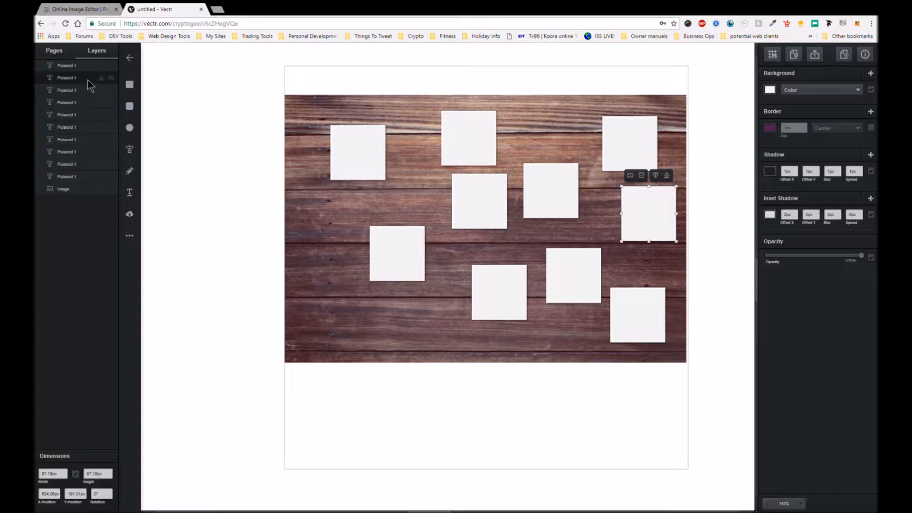
double_click(76, 79)
key(End)
double_click(66, 91)
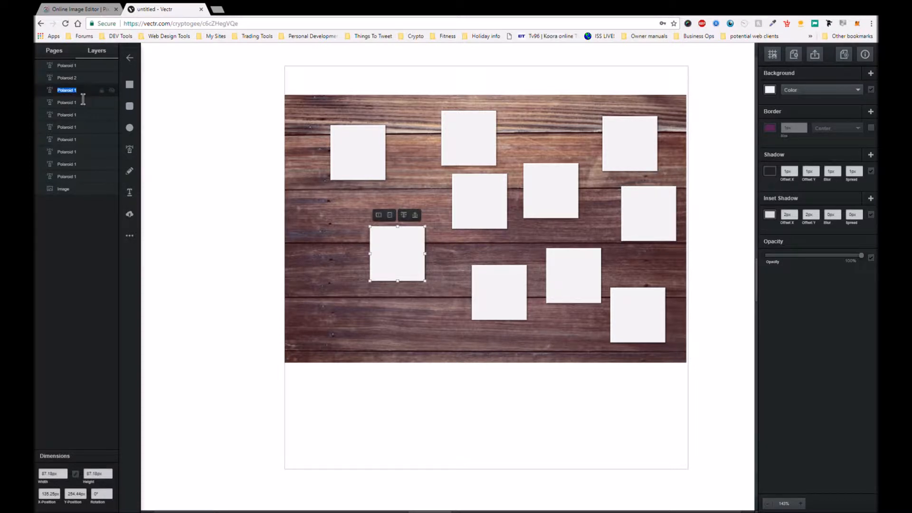
click(84, 99)
double_click(78, 105)
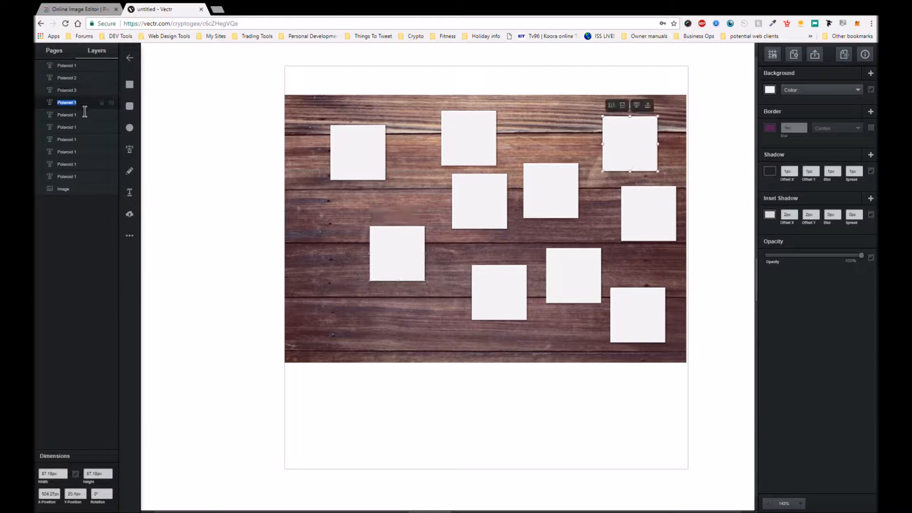
key(Right)
double_click(95, 115)
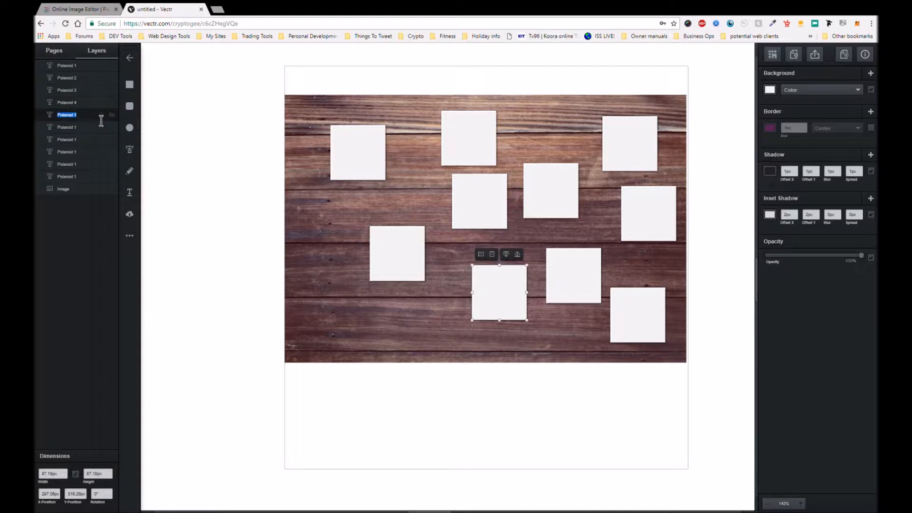
key(Right)
key(Tab)
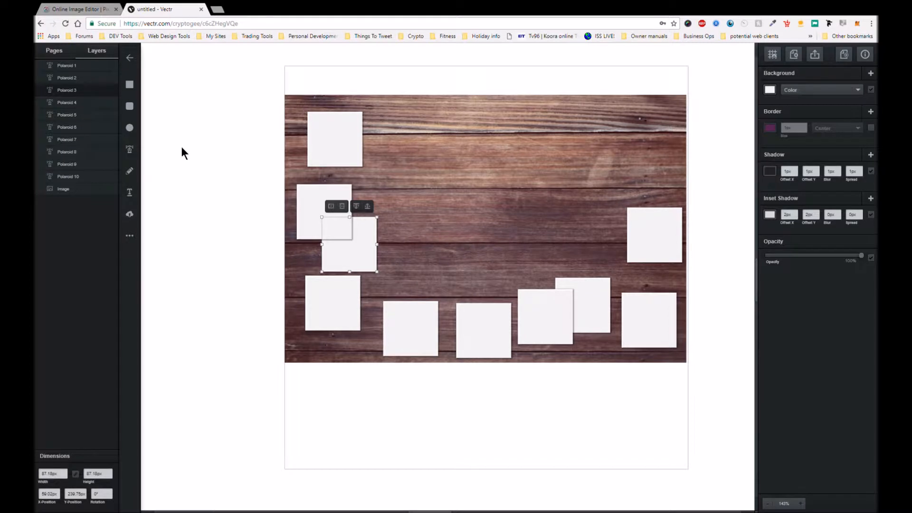
Upload the photo of the black-and-white dog onto the canvas
click(326, 148)
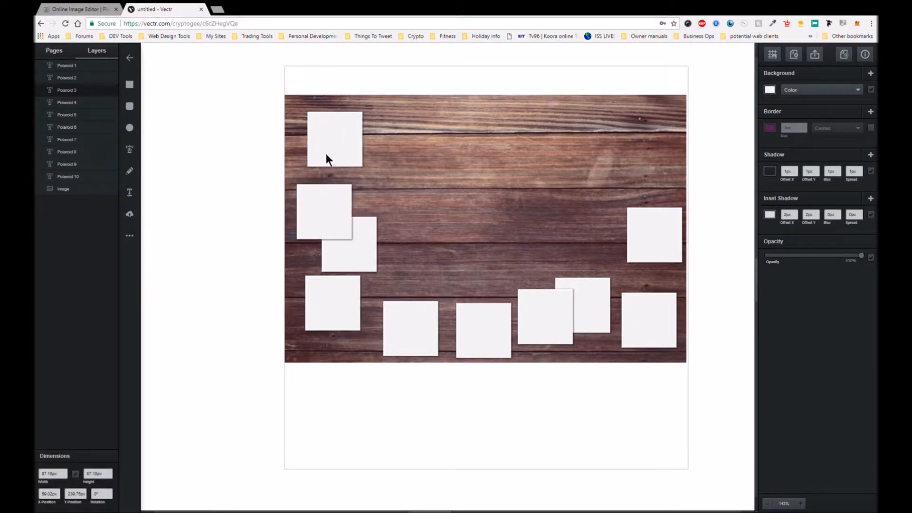
click(322, 211)
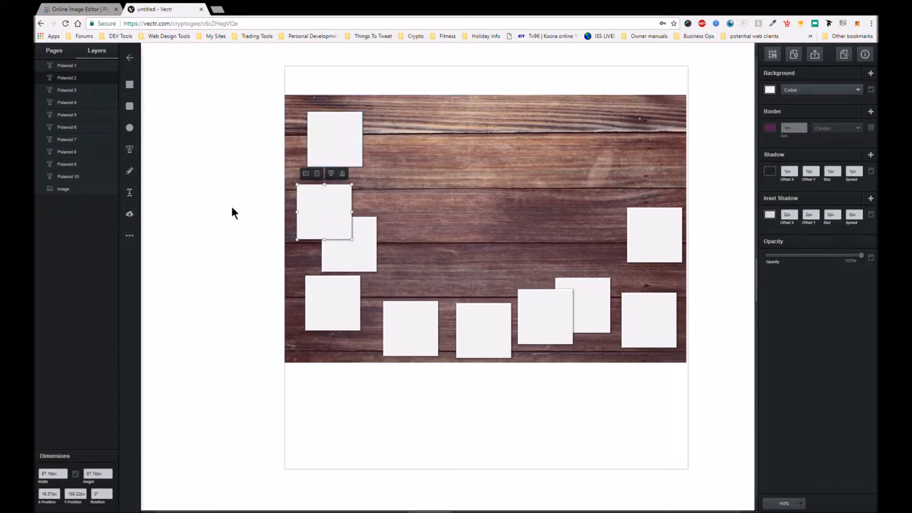
click(130, 215)
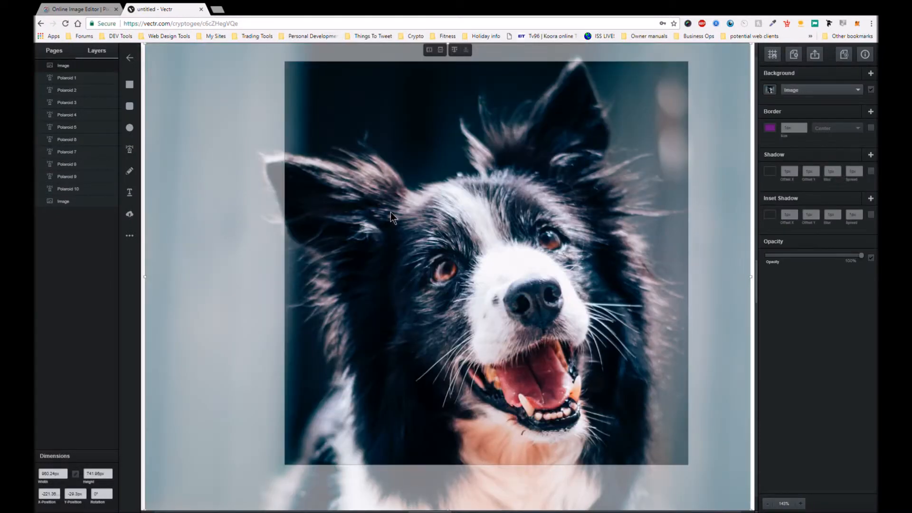
click(440, 50)
key(ctrl+z)
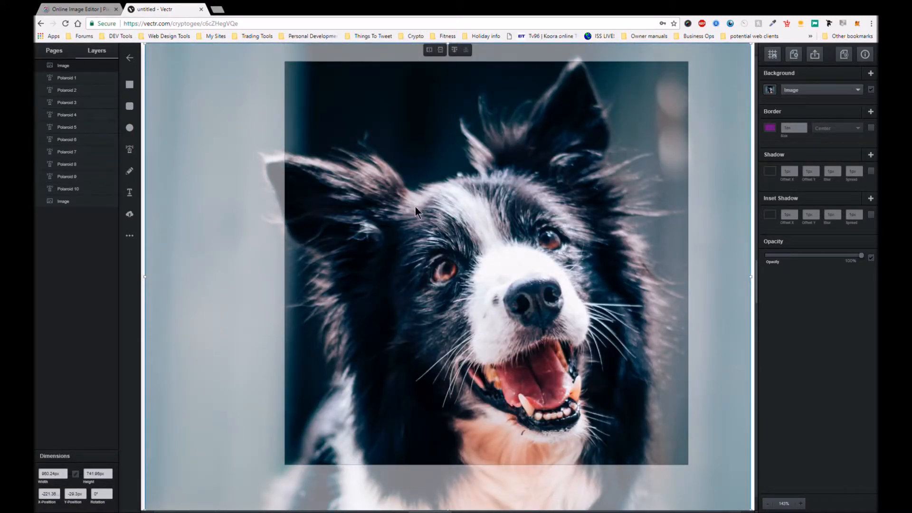
Shrink the dog photo to about 78 × 60 px and place it inside the Polaroid 1 square, leaving a wider white strip below
scroll(416, 207, down, 2)
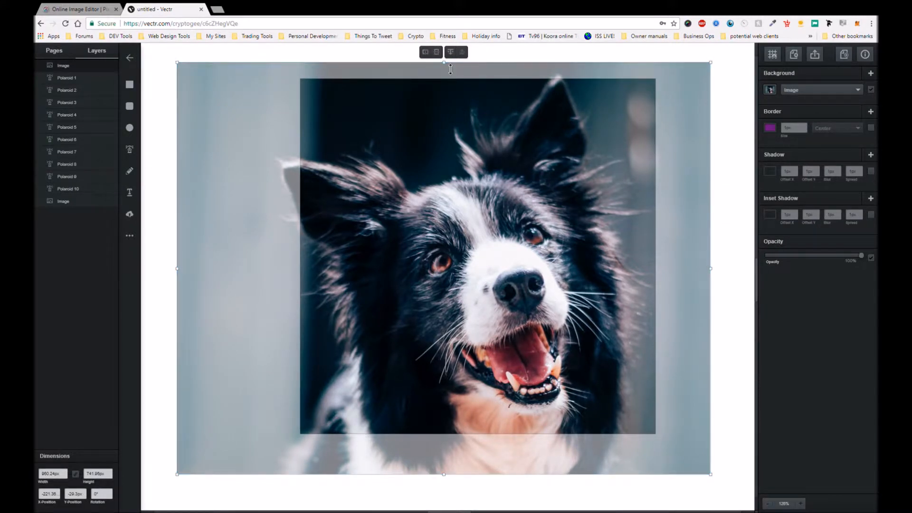
drag(450, 69, 441, 371)
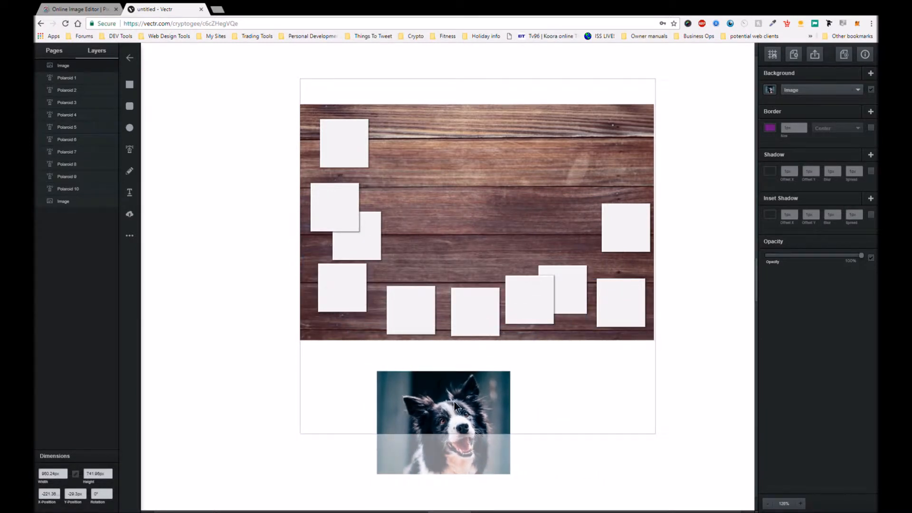
drag(456, 404, 348, 144)
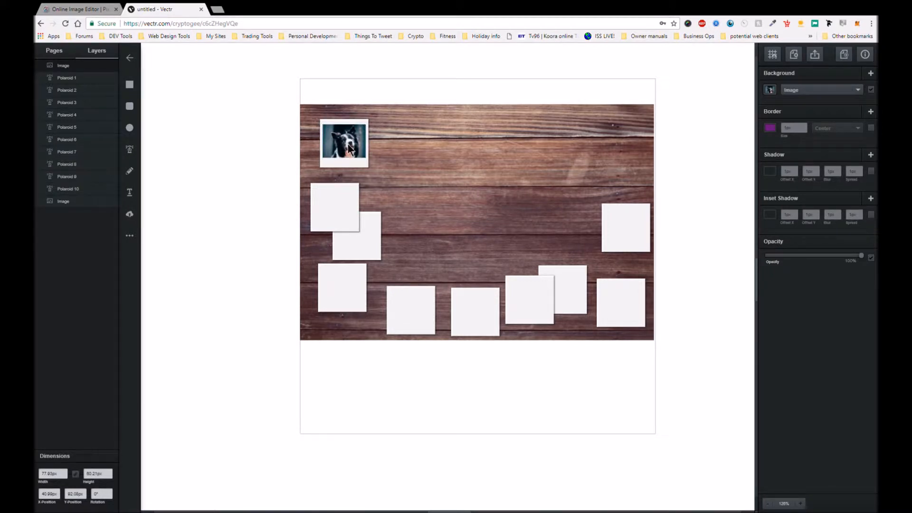
drag(349, 148, 349, 148)
Add a 1 px centred border in dark grey around the dog photo
scroll(356, 164, up, 3)
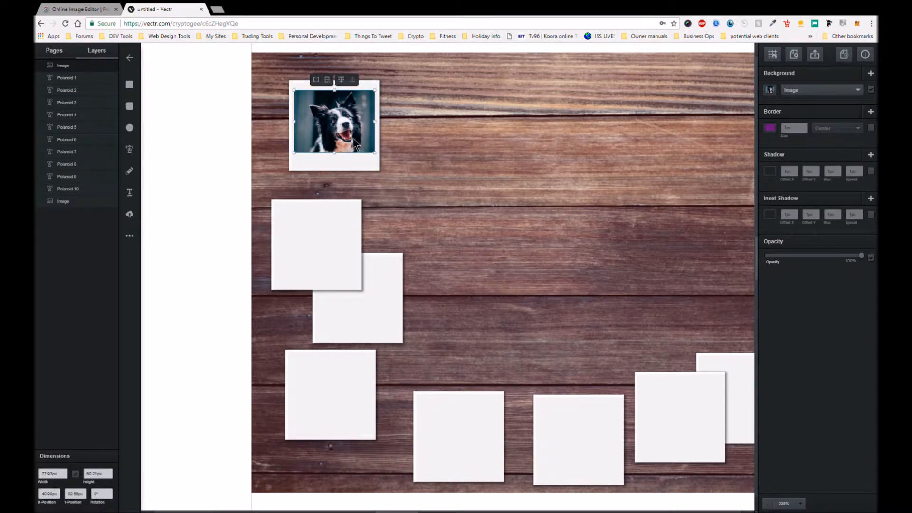
click(770, 128)
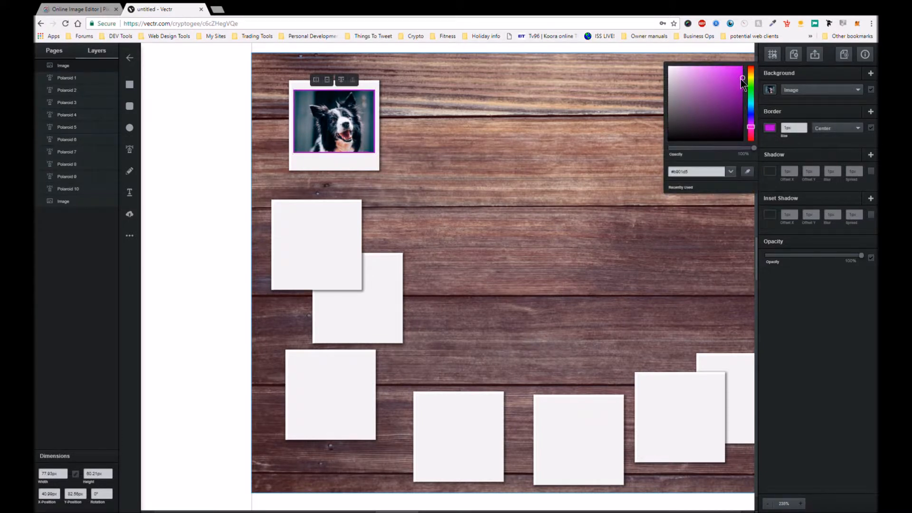
click(672, 122)
click(669, 122)
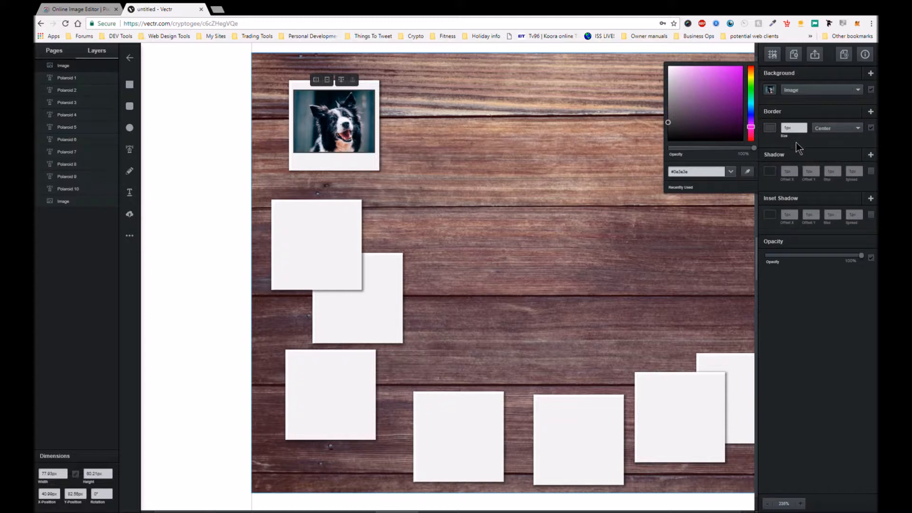
click(769, 133)
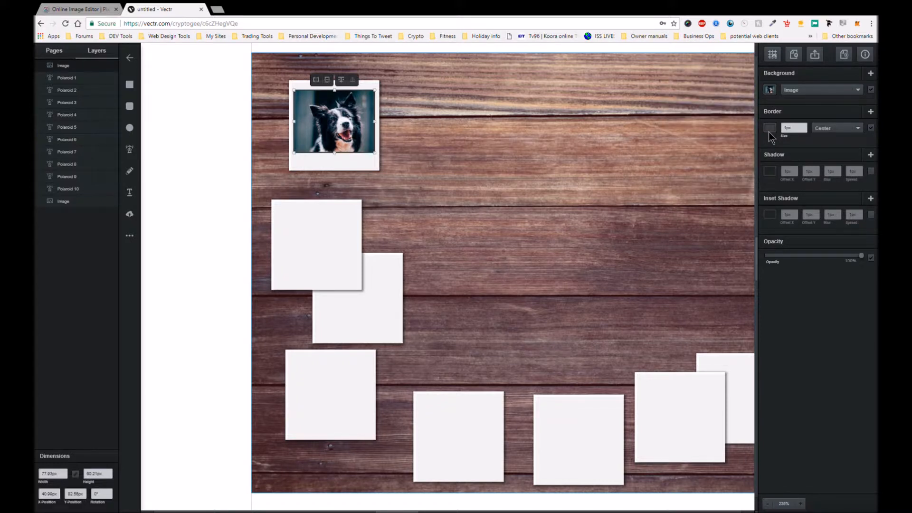
Lower the dog photo's border opacity to 42% and inspect the photo's edge up close
click(769, 132)
drag(753, 152, 706, 152)
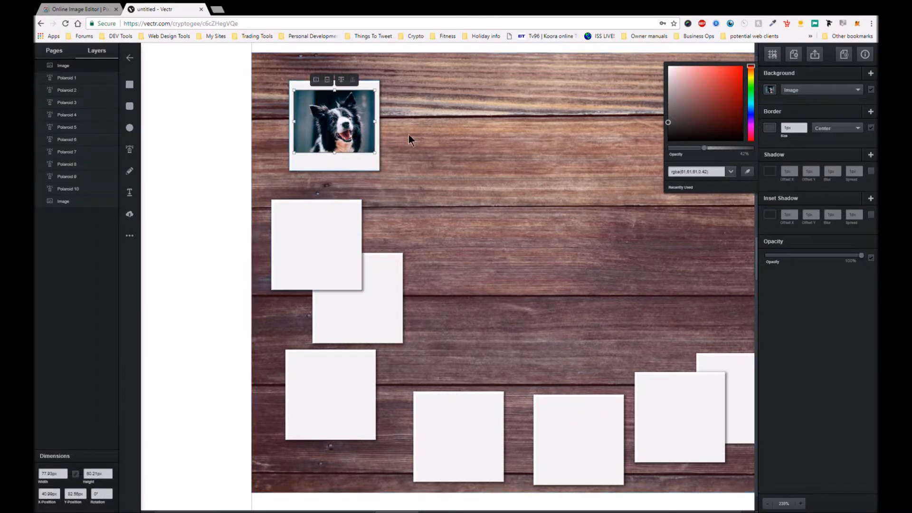
scroll(383, 164, up, 5)
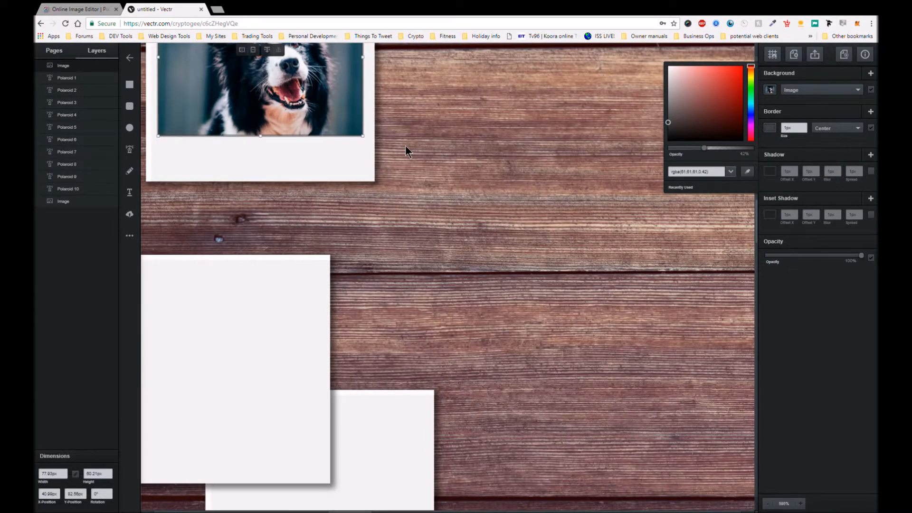
click(406, 147)
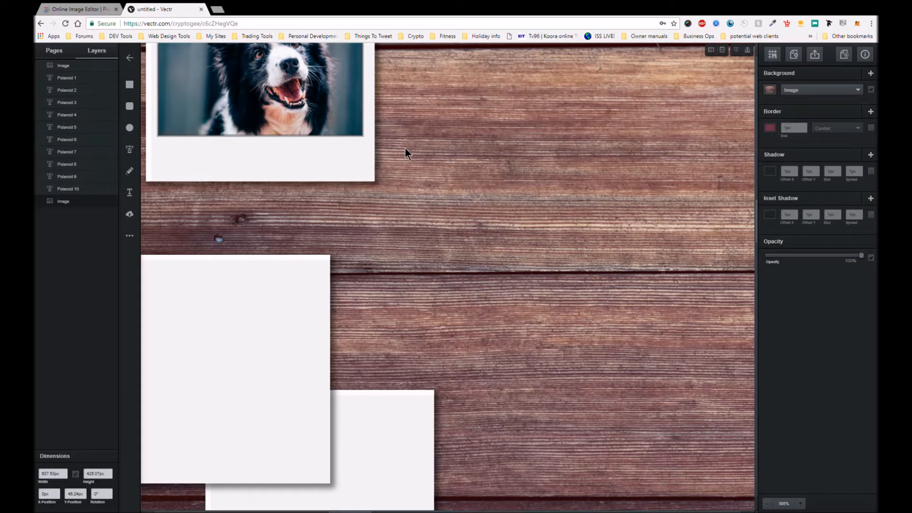
scroll(404, 153, down, 3)
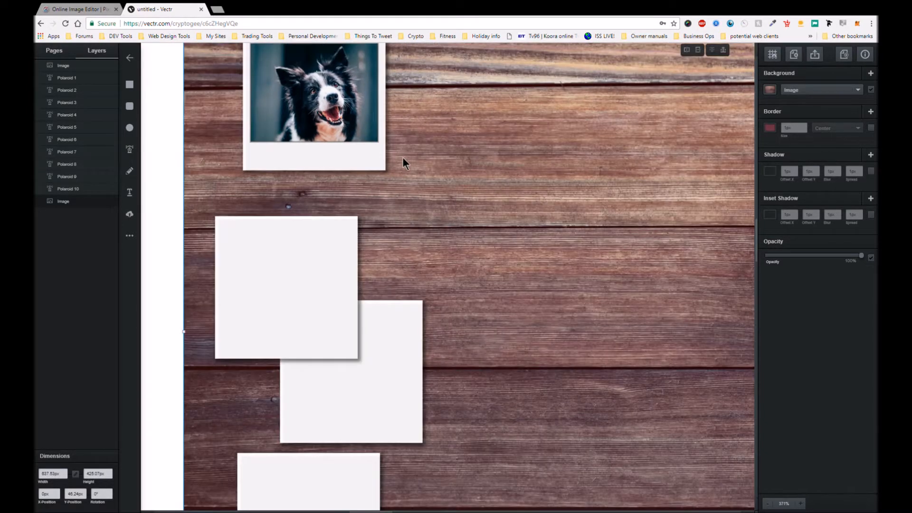
scroll(403, 157, down, 2)
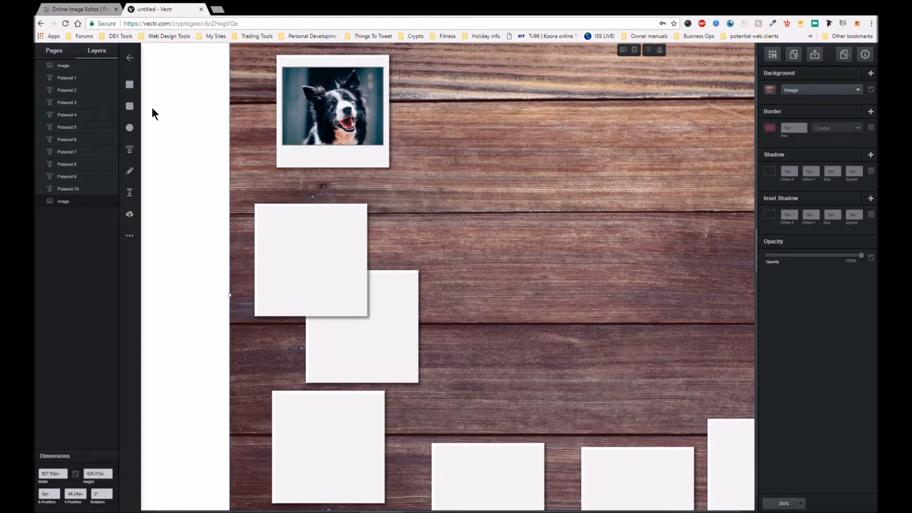
Rename the dog photo layer Image1 and the wood background layer table
double_click(70, 67)
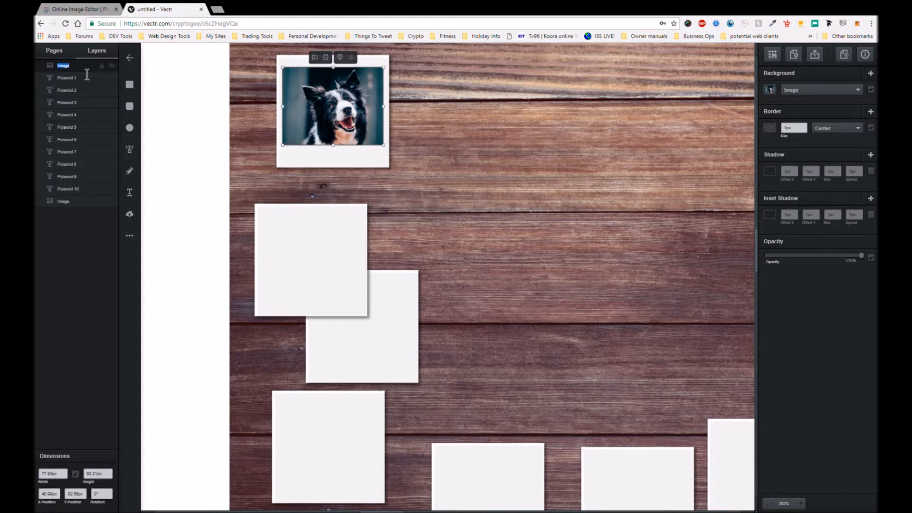
click(87, 72)
double_click(59, 205)
key(BackSpace)
text(table)
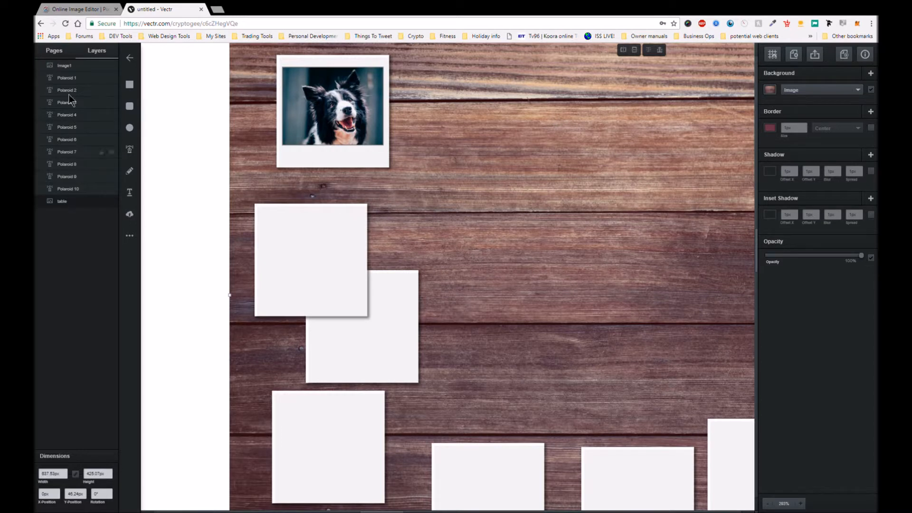
Move Polaroid 1 and Image1 together to about X 120, Y 60 px on the wood background
click(67, 79)
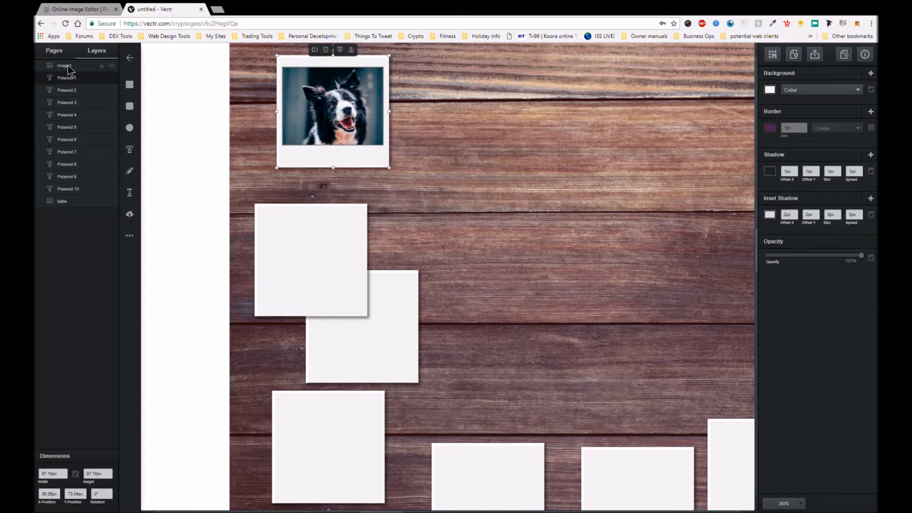
shift+click(67, 65)
drag(314, 116, 423, 101)
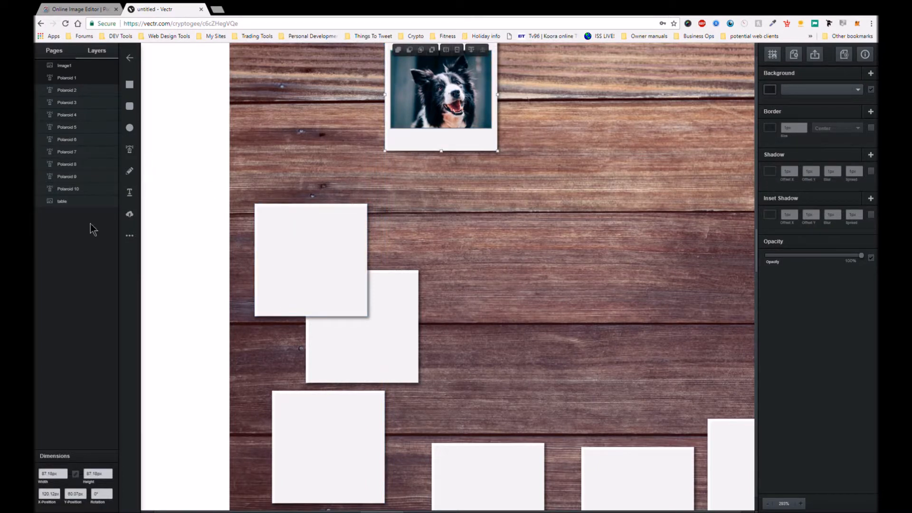
click(319, 167)
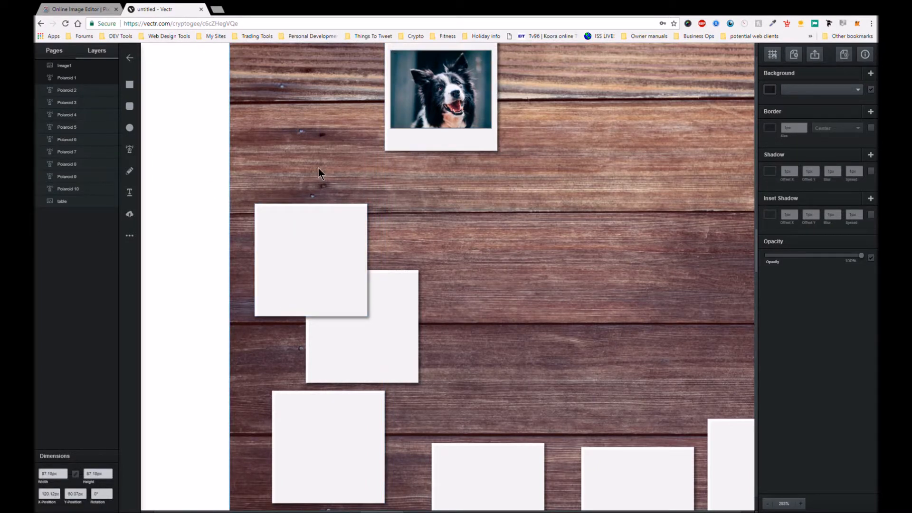
Upload the multicoloured roses photo and shrink it to about 81 × 60 px inside the Polaroid 2 square
click(130, 214)
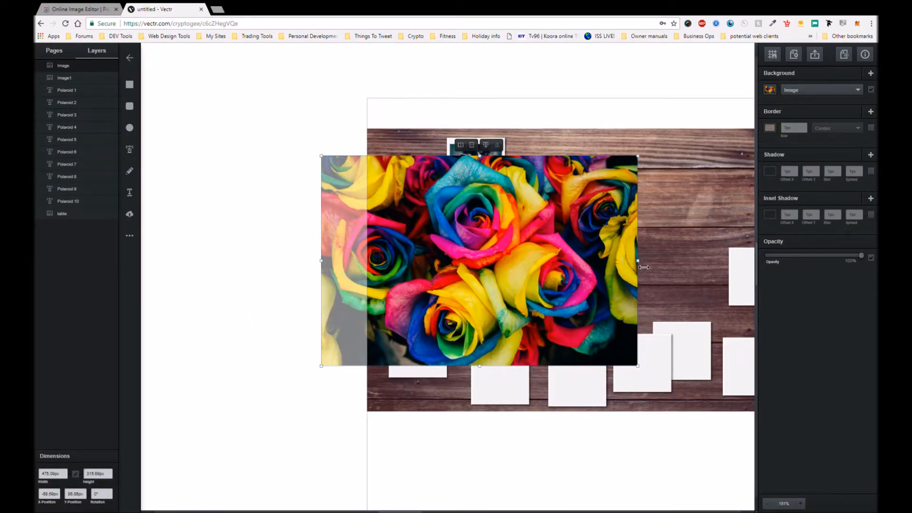
drag(644, 267, 407, 247)
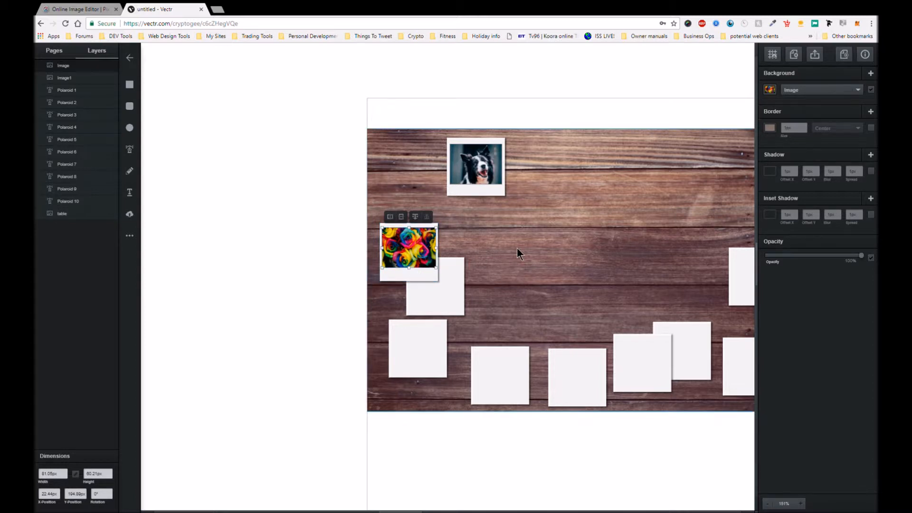
Give the roses photo a 1 px centred dark grey border with its opacity lowered to about 39%
click(771, 128)
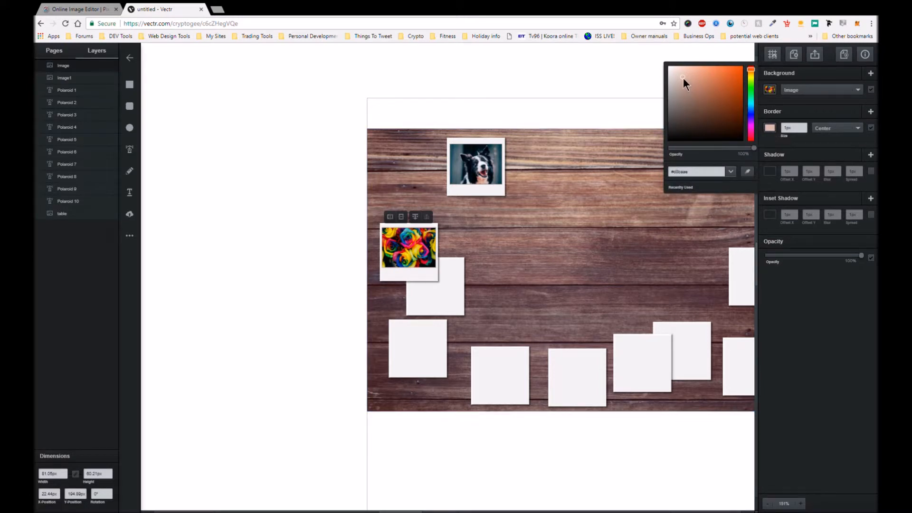
drag(680, 76, 654, 118)
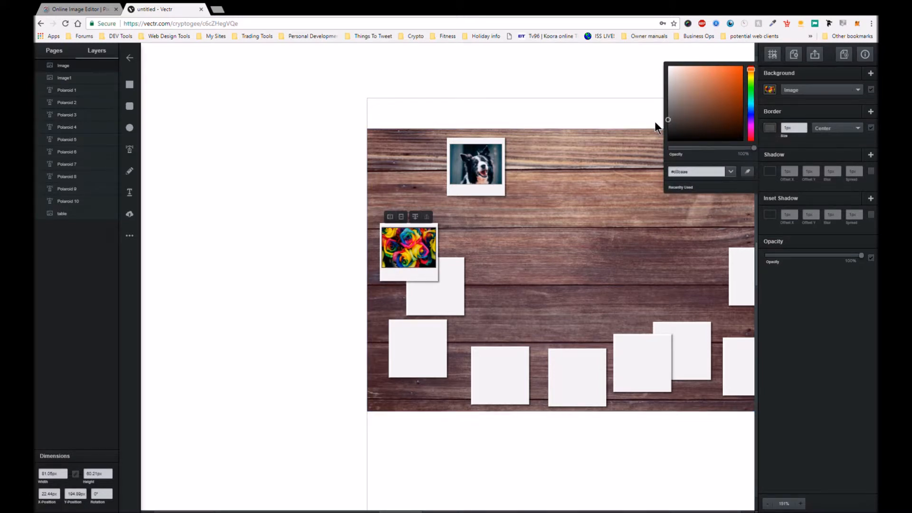
drag(655, 127, 654, 124)
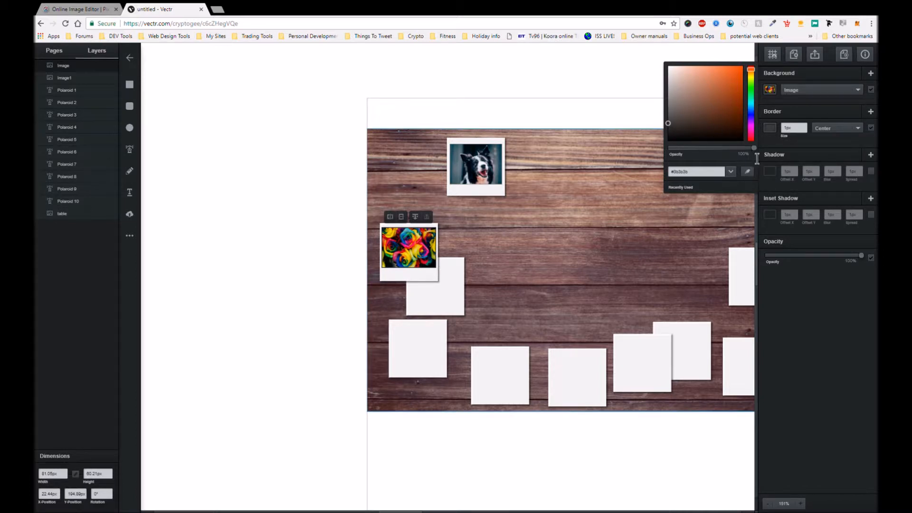
drag(753, 149, 739, 147)
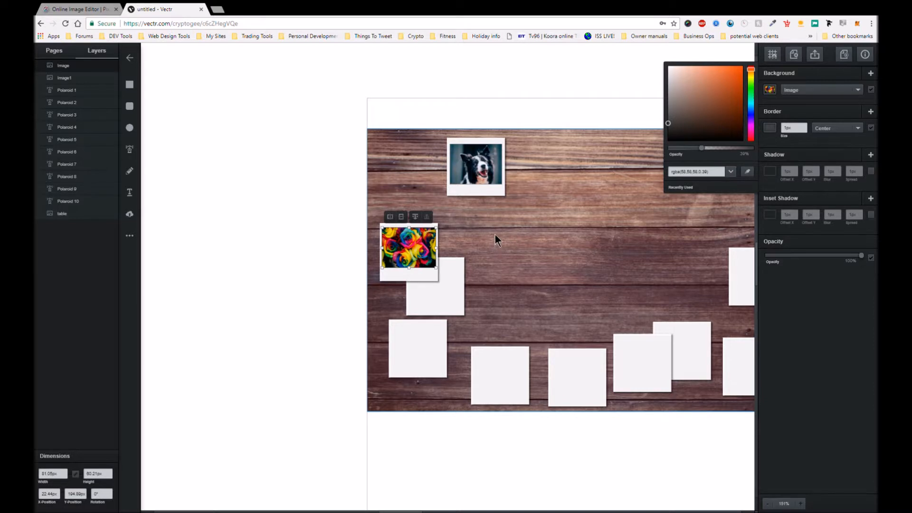
click(512, 213)
click(513, 212)
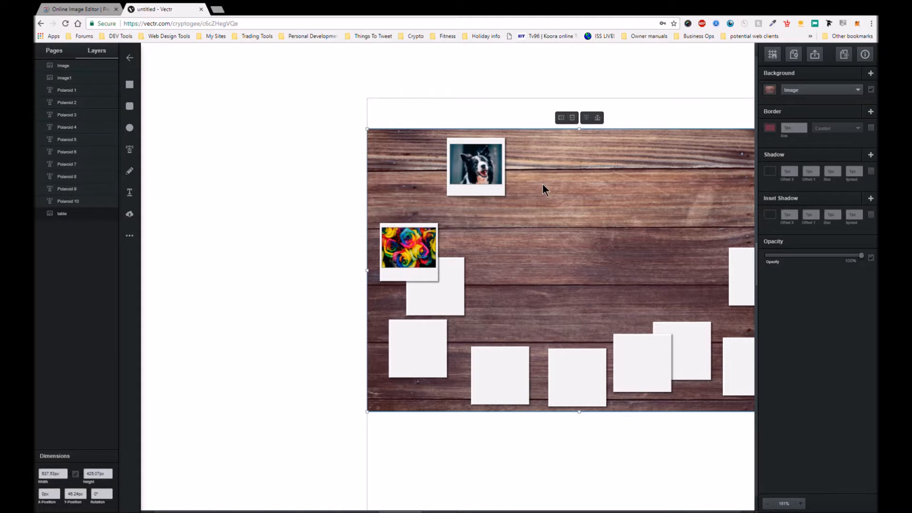
scroll(551, 209, down, 2)
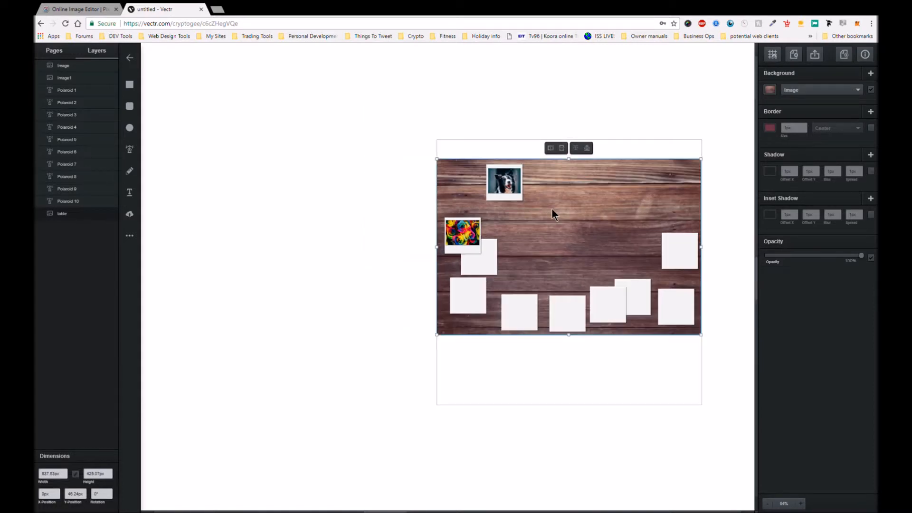
scroll(552, 195, up, 3)
drag(578, 177, 516, 165)
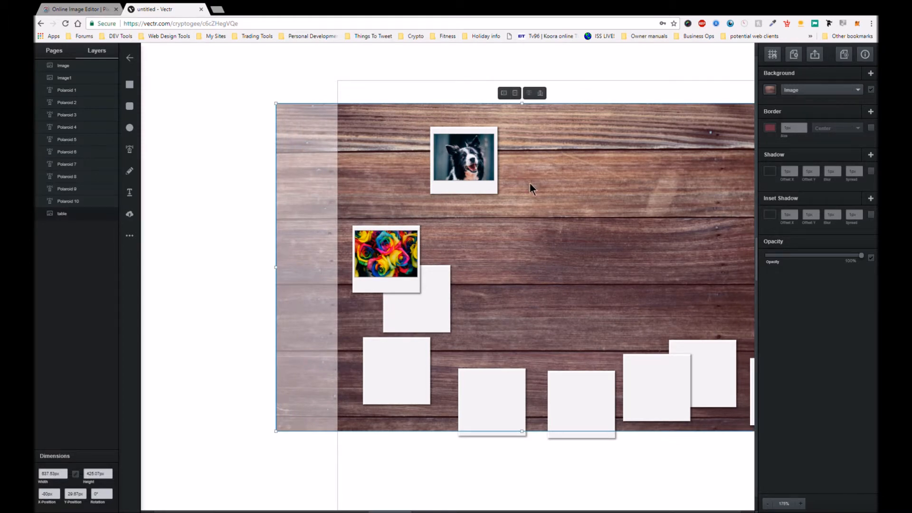
key(ctrl+z)
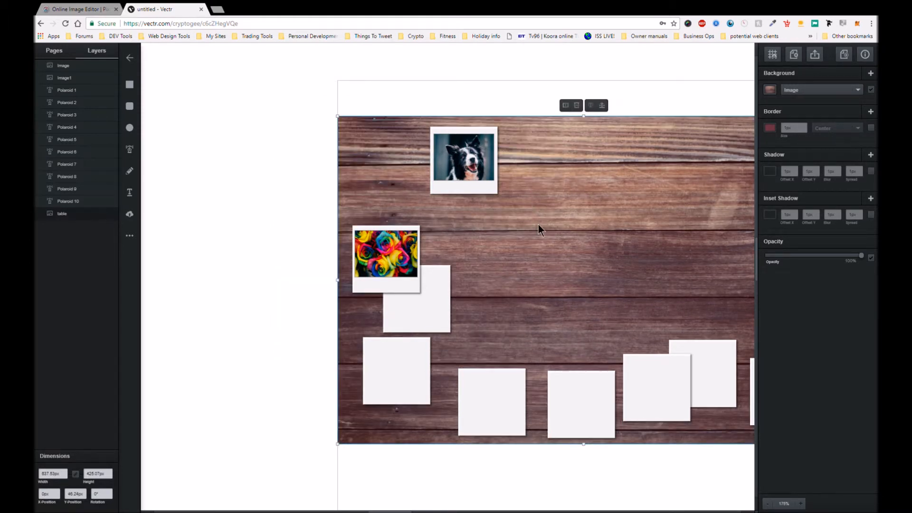
Rename the remaining unnumbered image layer Image8 and move it directly above the Polaroid 8 layer
scroll(524, 234, down, 2)
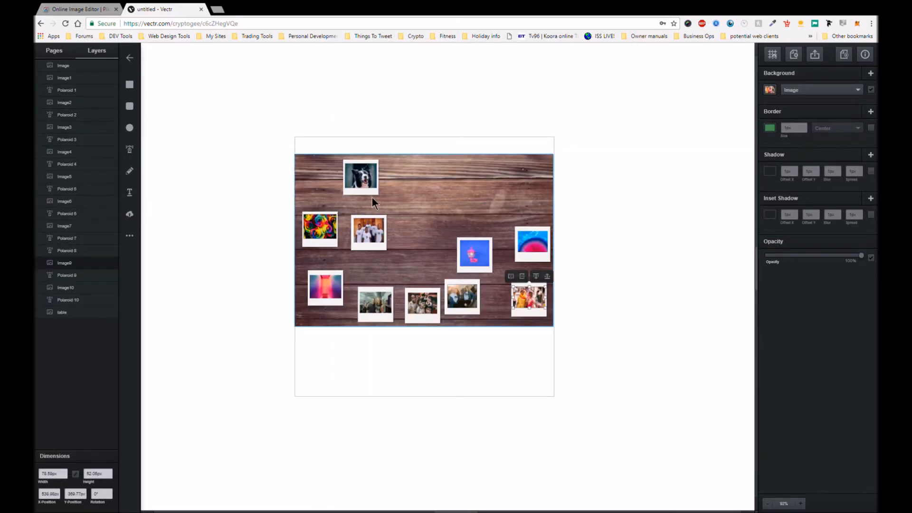
double_click(68, 69)
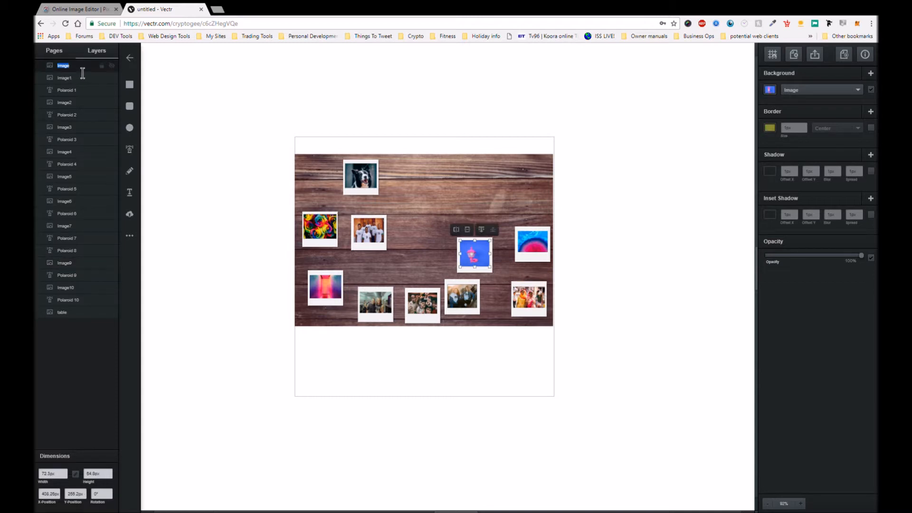
click(83, 74)
drag(50, 67, 59, 88)
drag(68, 131, 72, 178)
drag(69, 215, 58, 243)
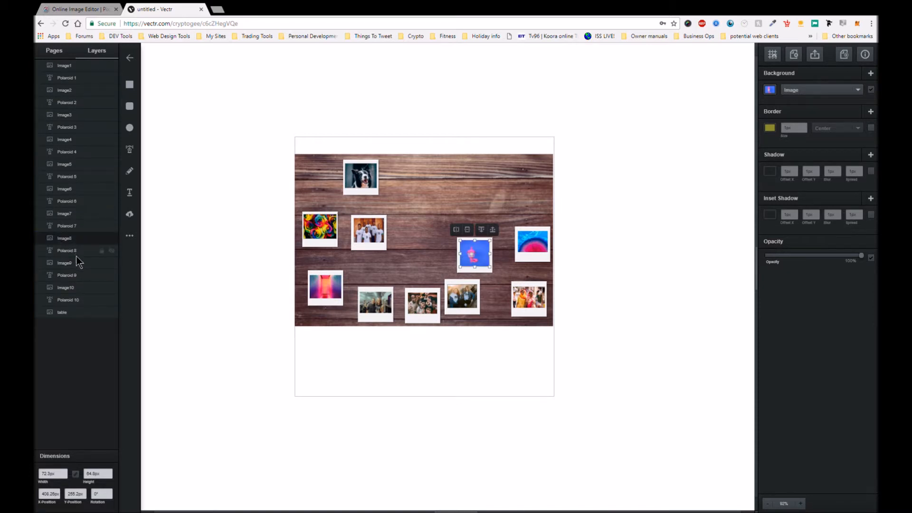
Check which photo and Polaroid frame belong to layer pairs 1, 4 and 5
click(69, 83)
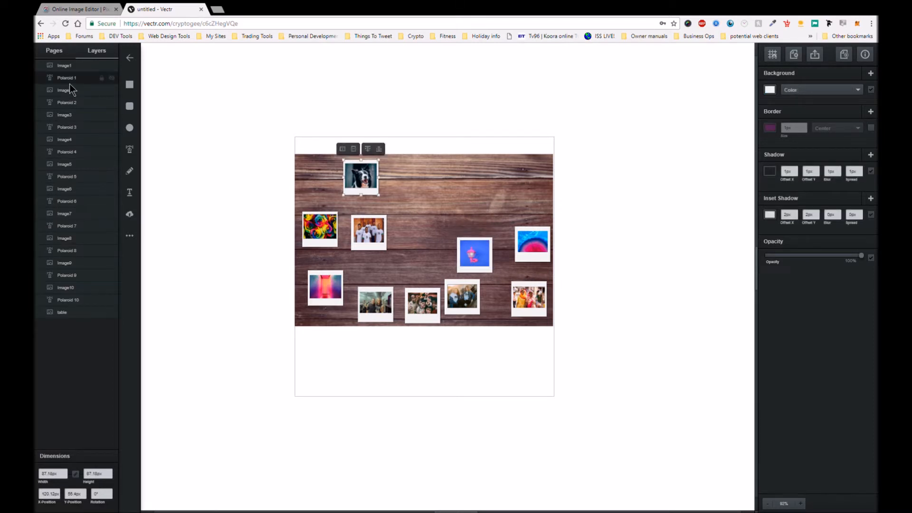
click(67, 70)
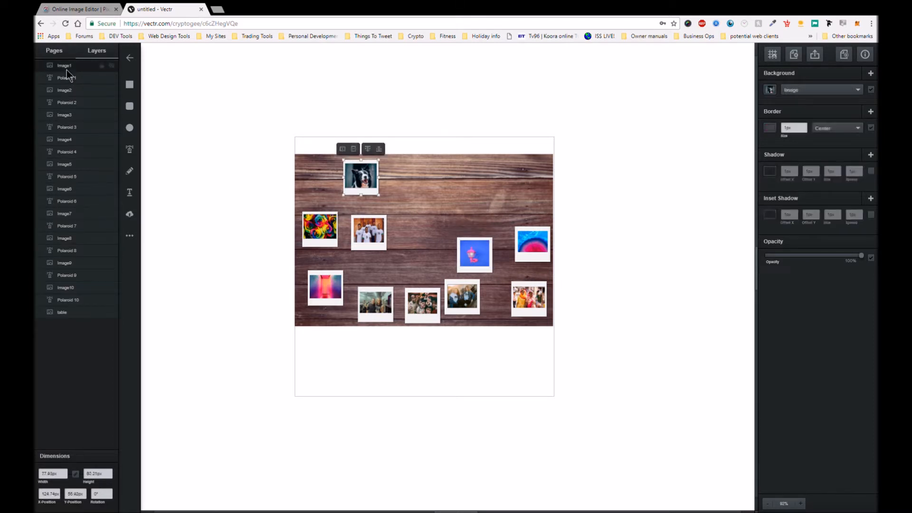
click(75, 153)
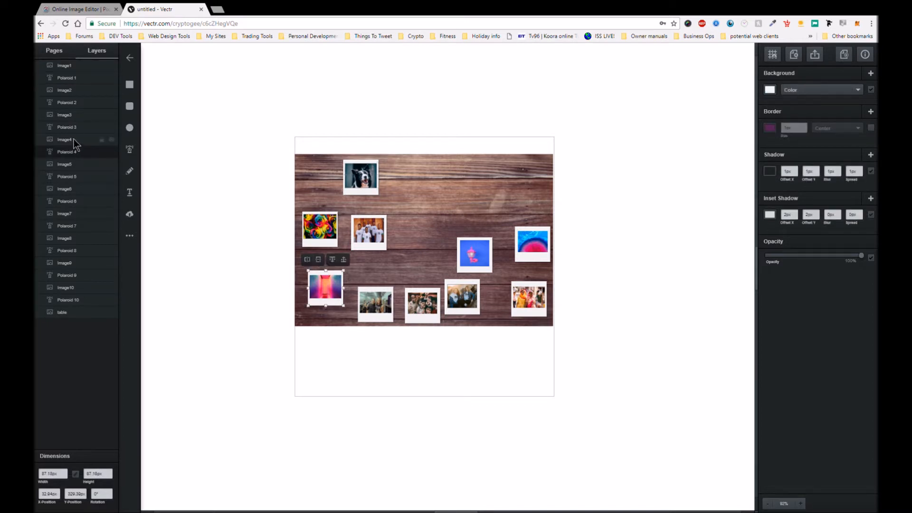
click(75, 141)
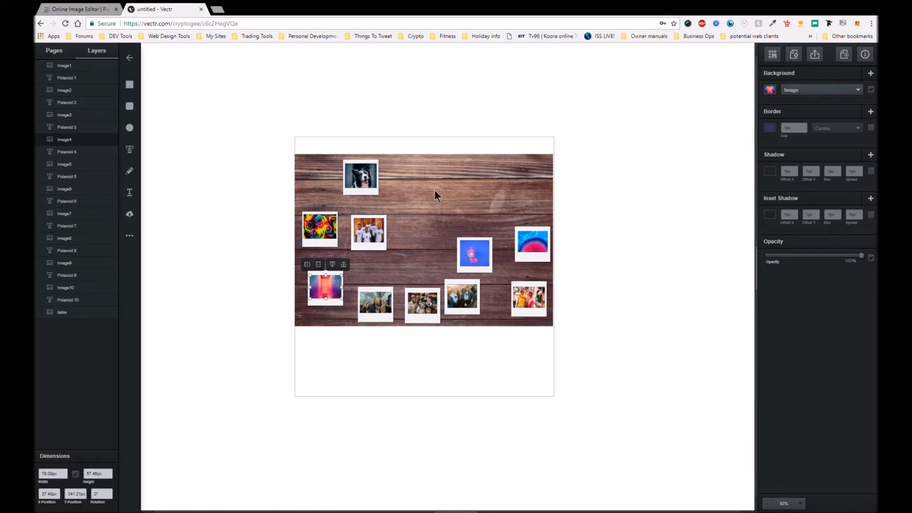
click(77, 79)
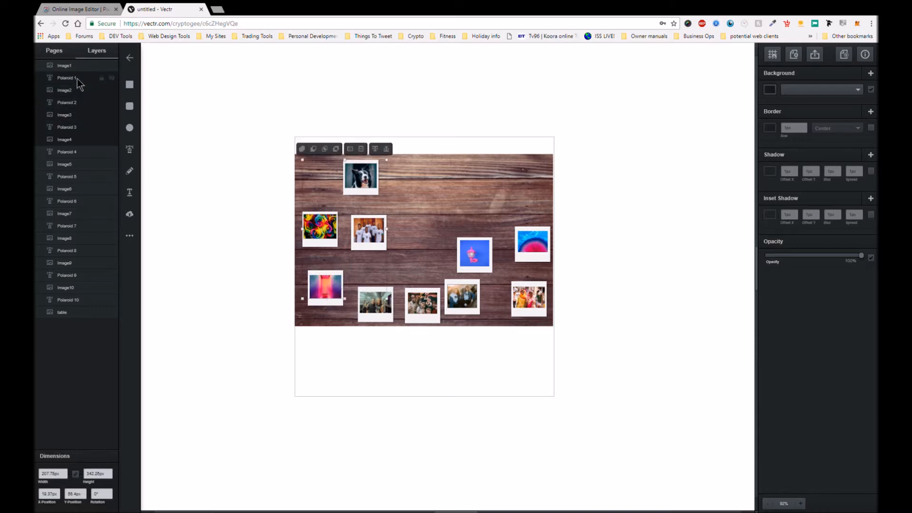
click(80, 162)
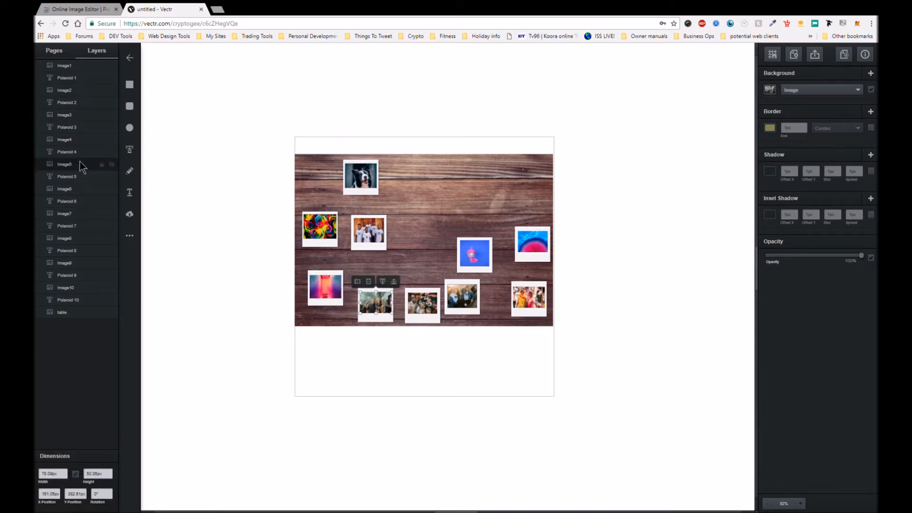
Move Polaroid 1 and Image1 together to about X 238, Y 48 px on the wood background
click(79, 82)
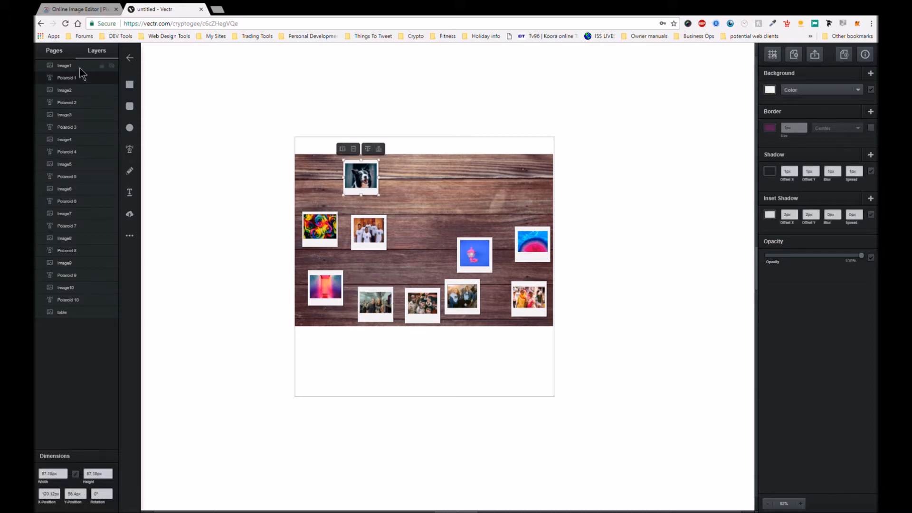
click(80, 67)
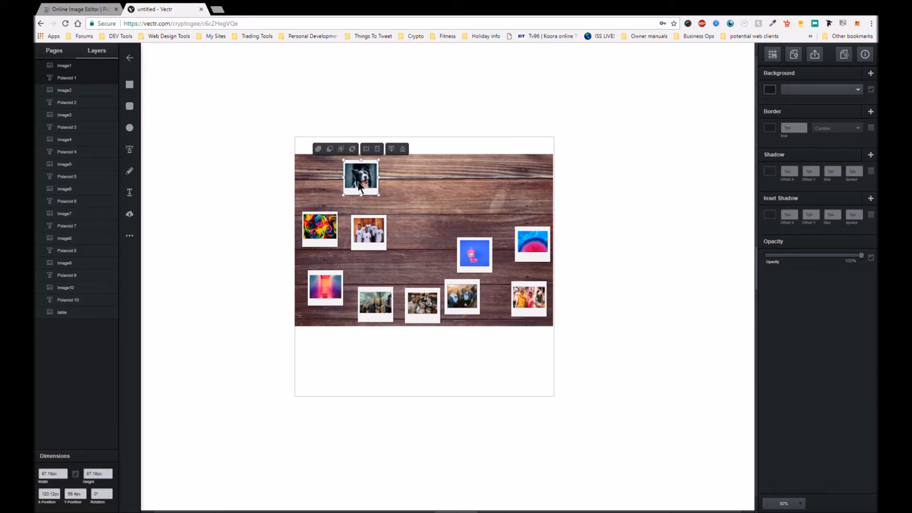
mouse_move(360, 181)
mouse_down()
mouse_move(374, 186)
mouse_move(400, 169)
mouse_move(373, 187)
mouse_up()
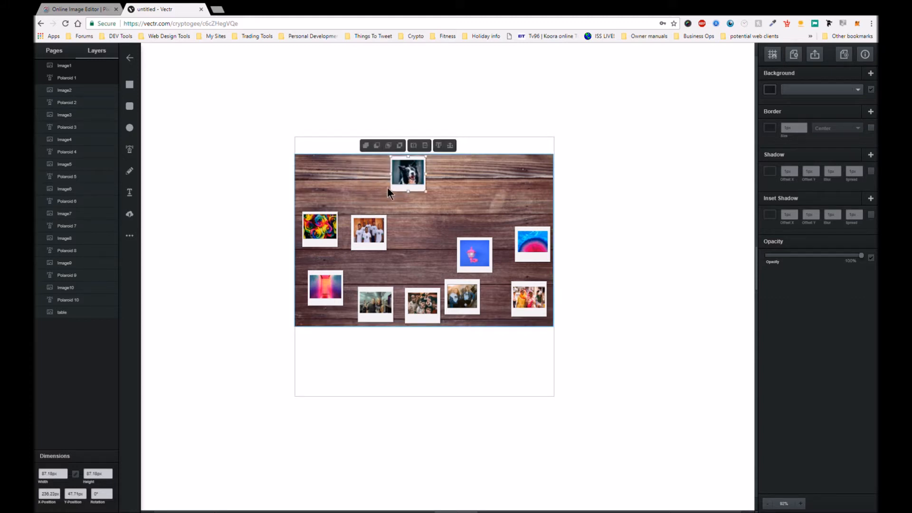
scroll(387, 187, up, 5)
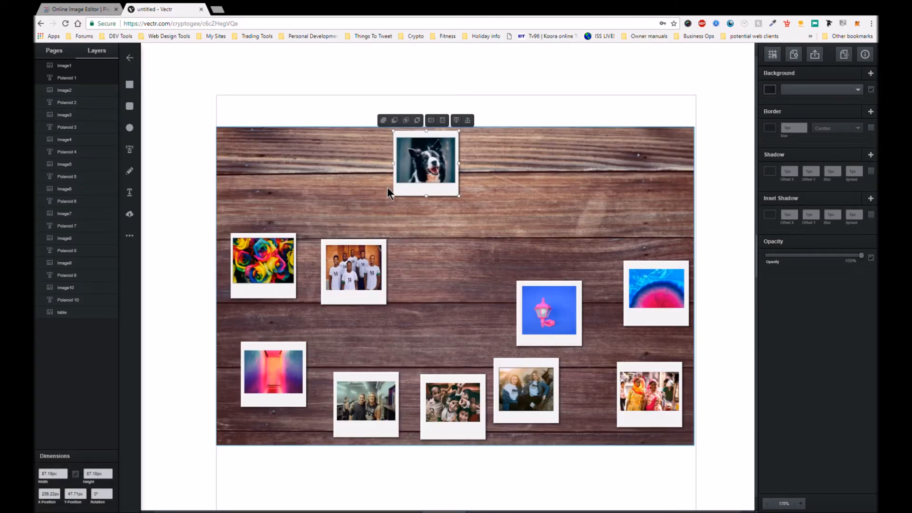
scroll(387, 187, down, 2)
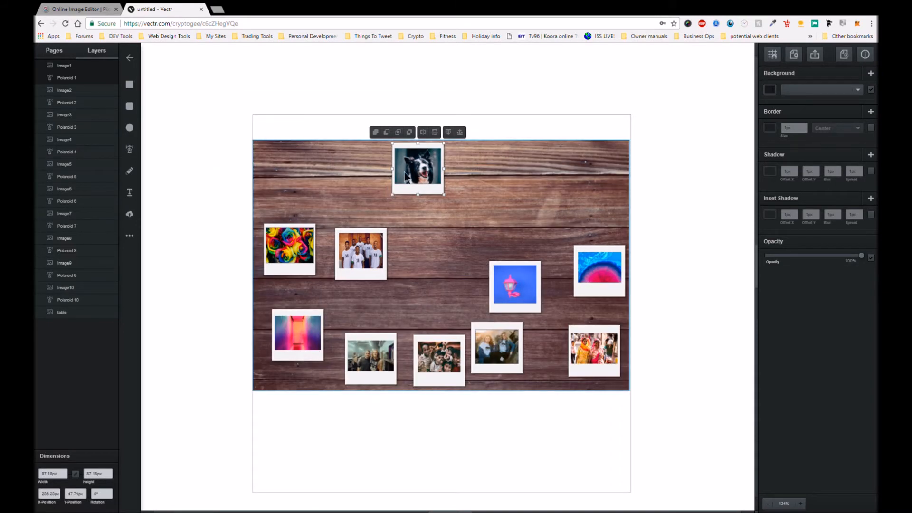
click(387, 133)
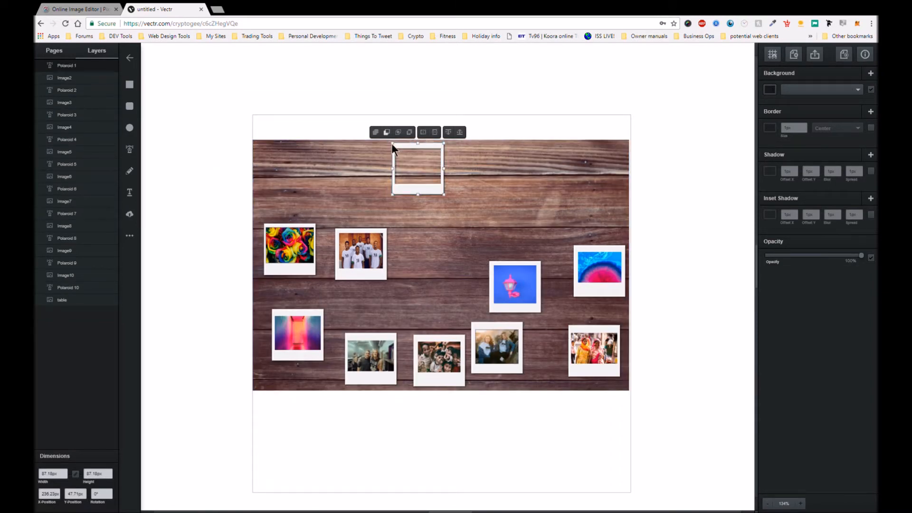
key(ctrl+z)
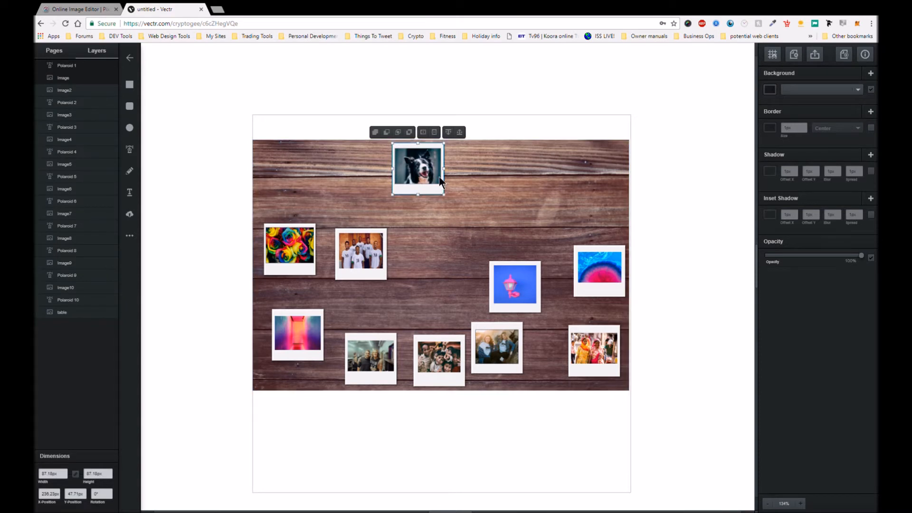
click(431, 131)
click(409, 131)
click(383, 133)
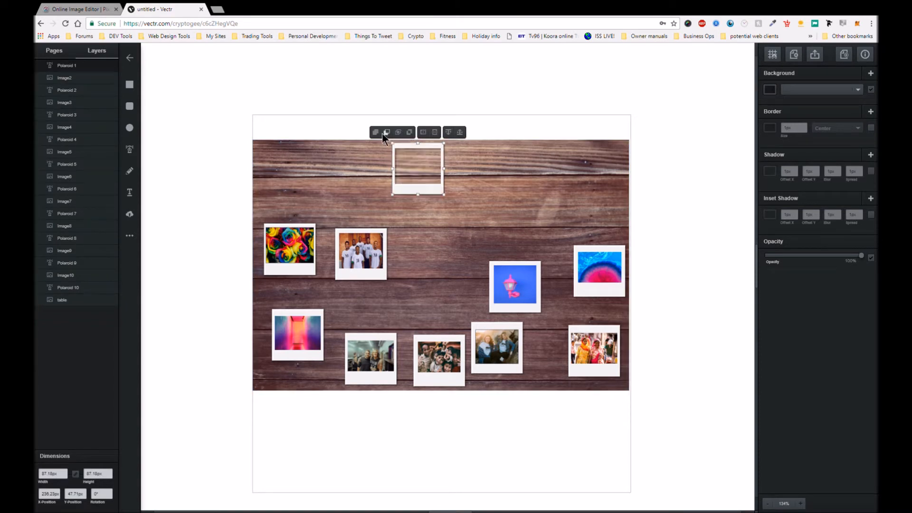
click(376, 132)
click(387, 132)
key(ctrl+z)
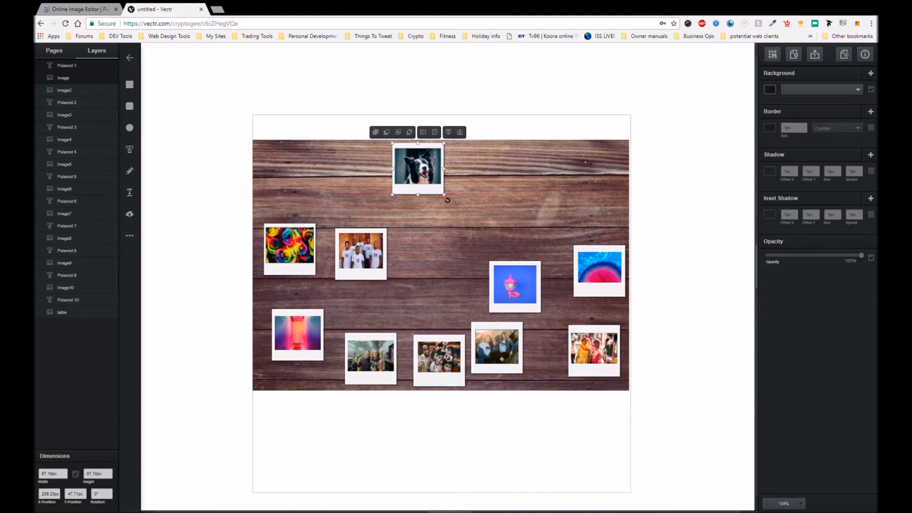
Tilt the dog Polaroid counter-clockwise near the wood's centre, then move Image2 and Polaroid 2 together so they overlap its left edge
drag(448, 200, 483, 243)
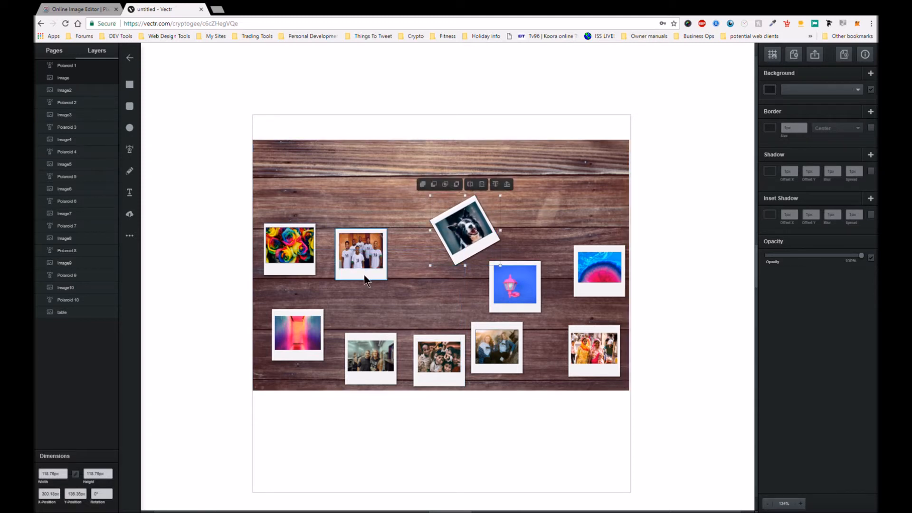
click(77, 90)
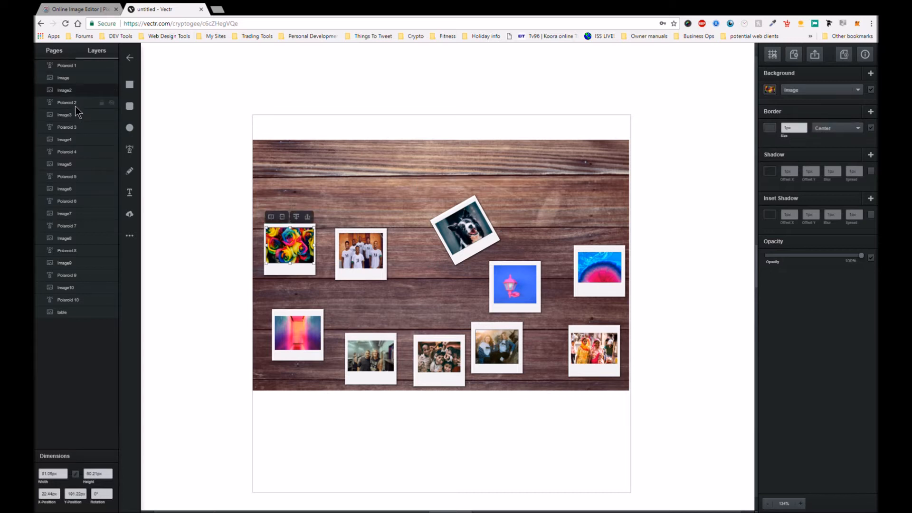
shift+click(75, 106)
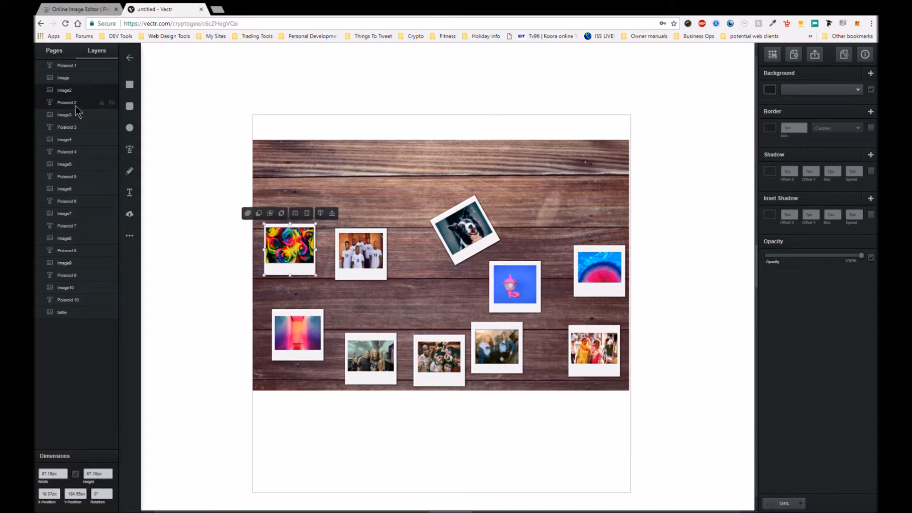
drag(303, 247, 432, 223)
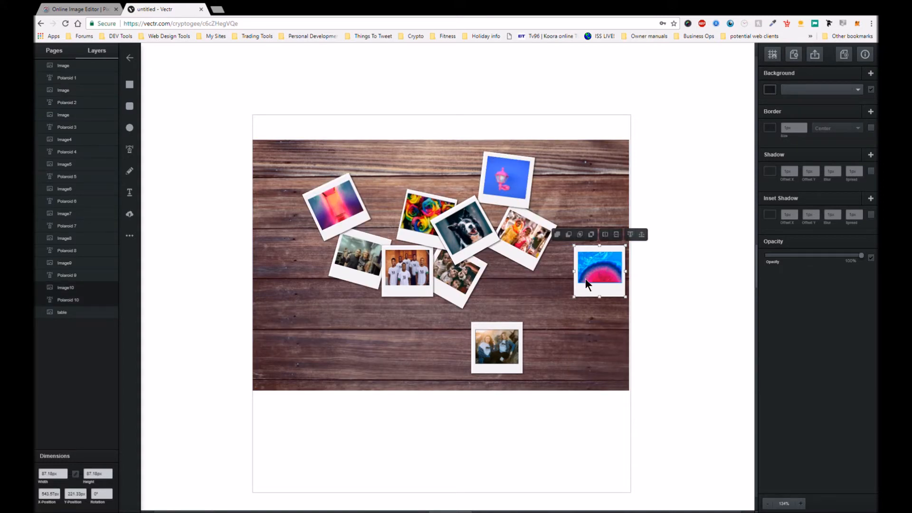
Move Polaroid 10 and its blue-pink photo to about X 173, Y 331 px and rotate them together counter-clockwise
drag(586, 284, 402, 358)
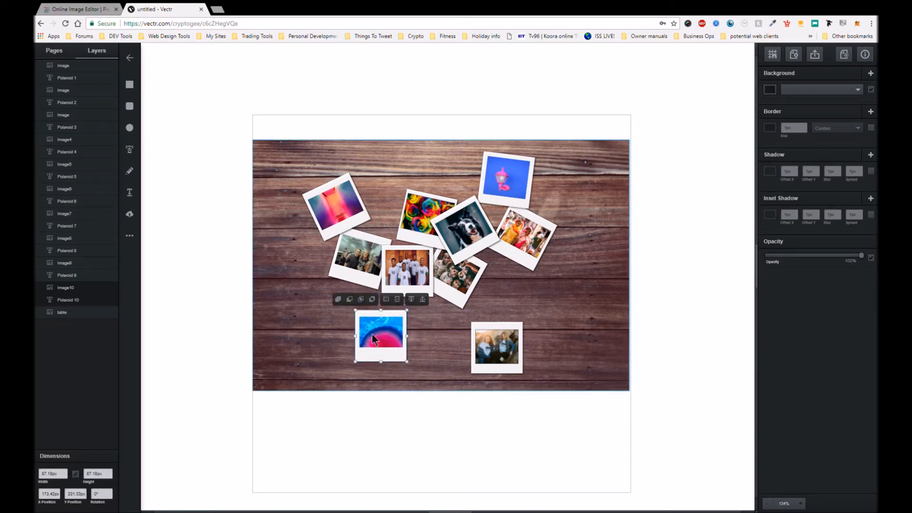
click(411, 299)
click(422, 299)
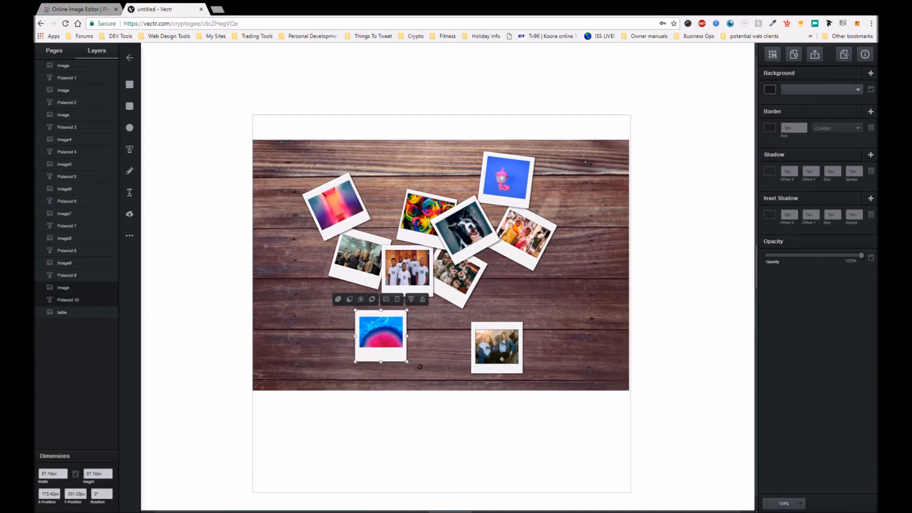
drag(416, 370, 420, 362)
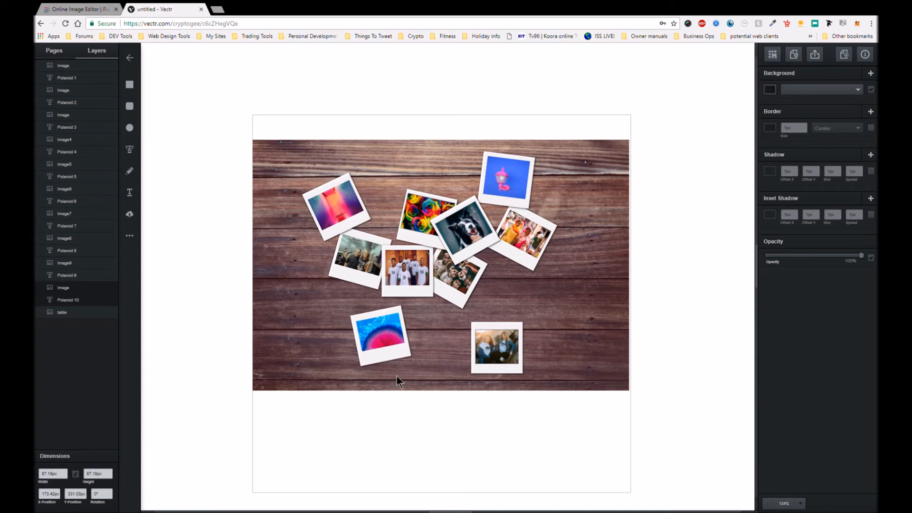
mouse_move(378, 379)
mouse_down()
mouse_move(359, 387)
mouse_move(378, 373)
mouse_up()
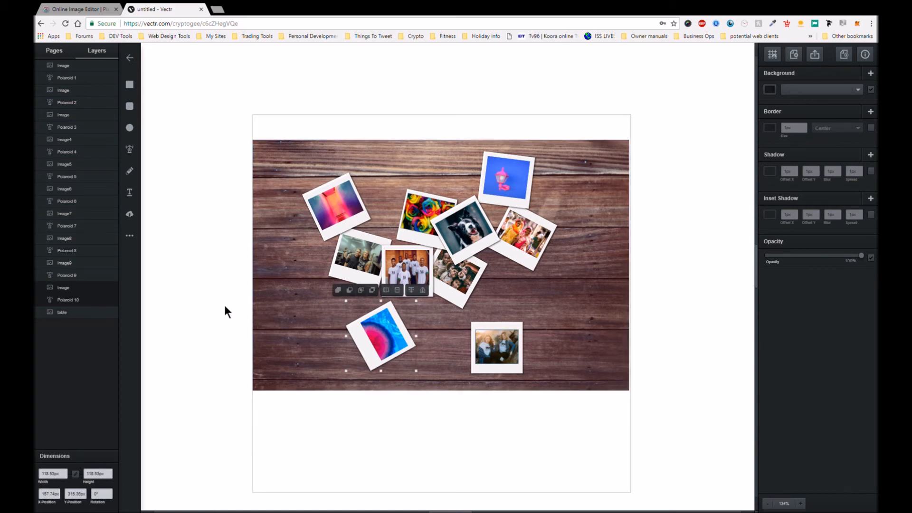
click(331, 289)
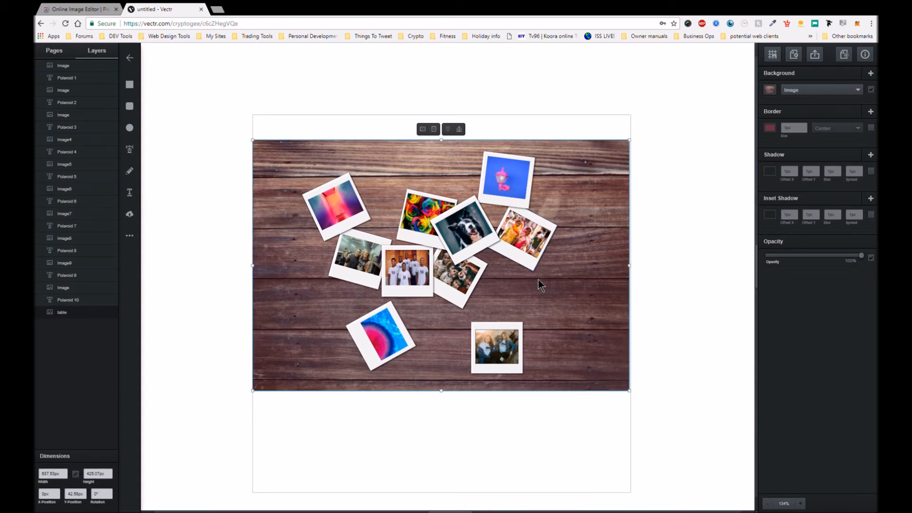
Open the export preview of the page and set the file format to PNG
scroll(538, 280, down, 3)
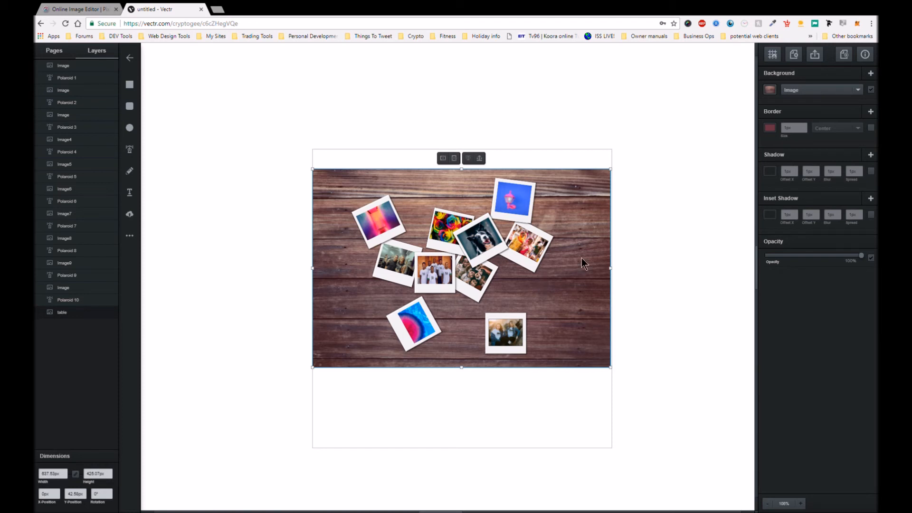
click(815, 57)
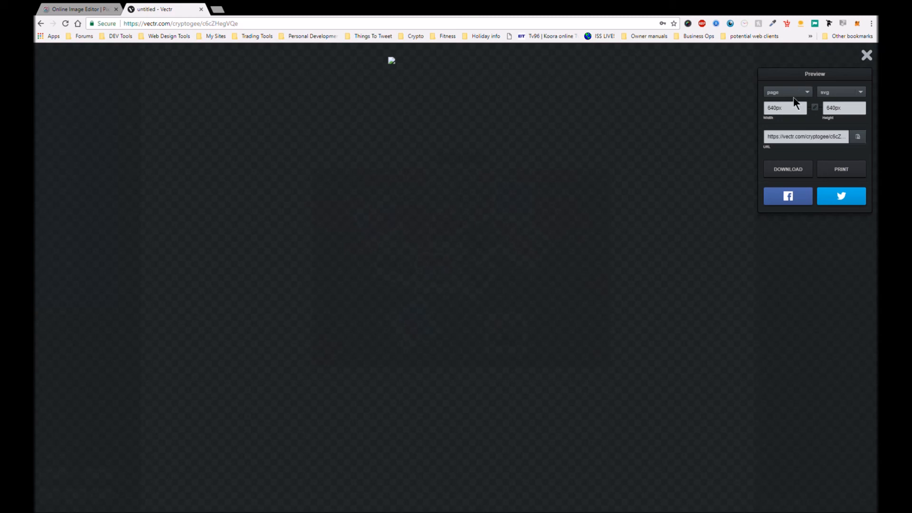
click(846, 108)
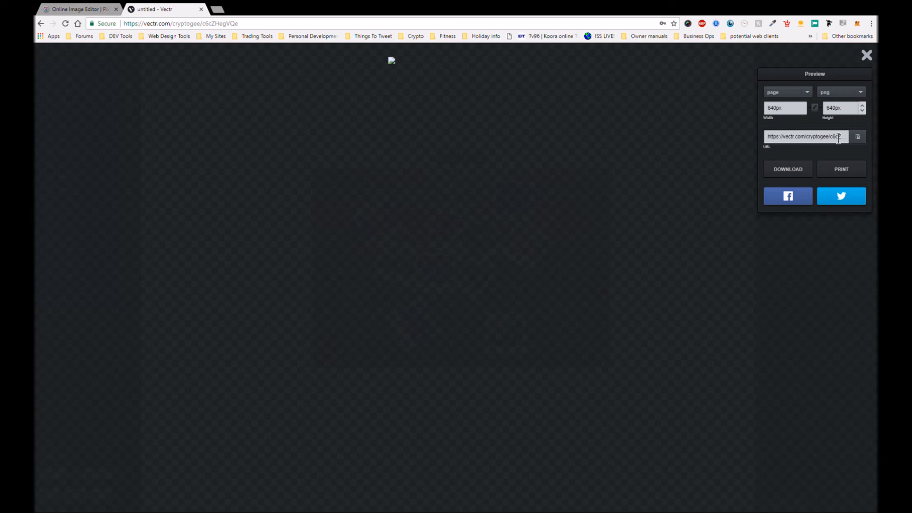